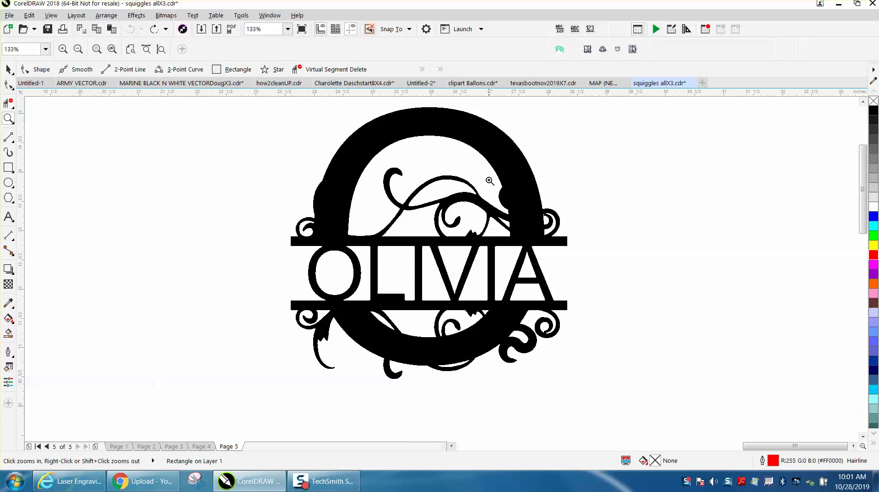
# Examine the finished black split-letter monogram and its second copy for reference.
pyautogui.scroll(-5, 474, 233)
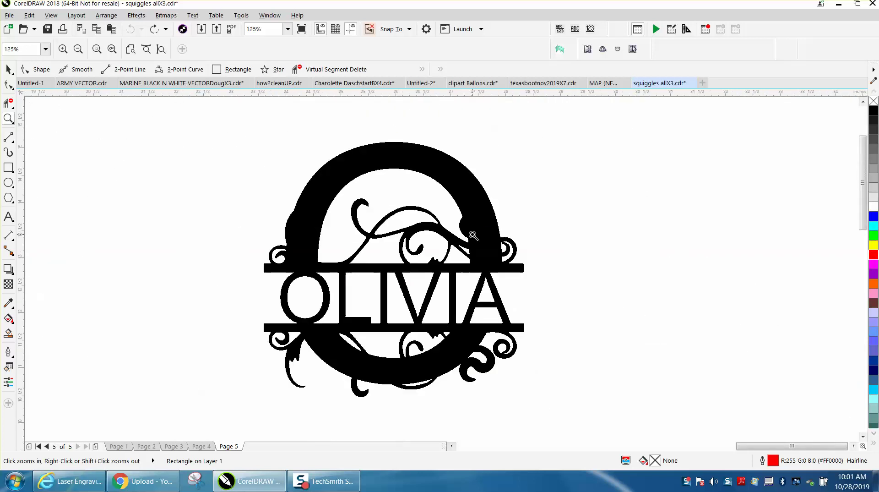
pyautogui.scroll(-4, 471, 235)
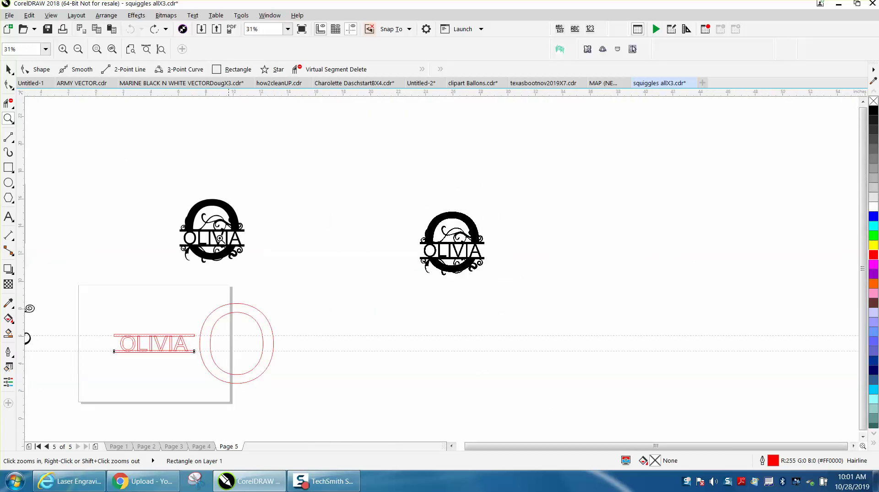
pyautogui.moveTo(178, 204); pyautogui.dragTo(261, 263)
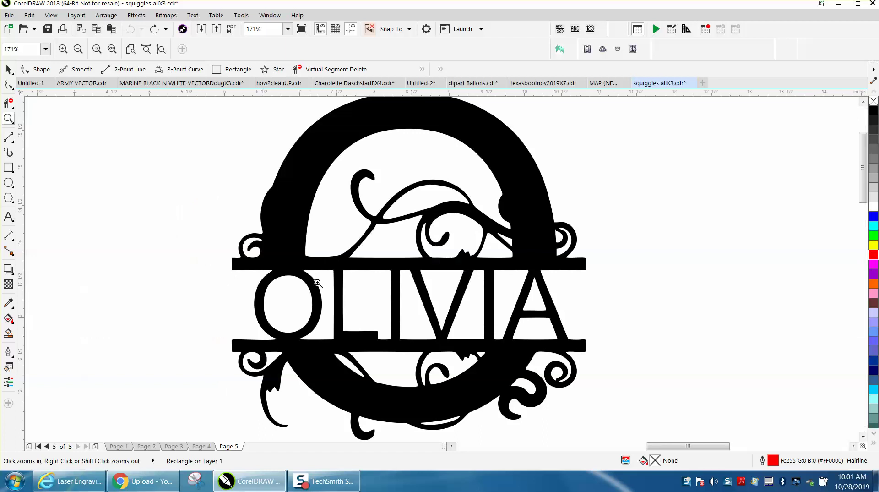
pyautogui.scroll(-4, 327, 288)
pyautogui.scroll(-2, 327, 289)
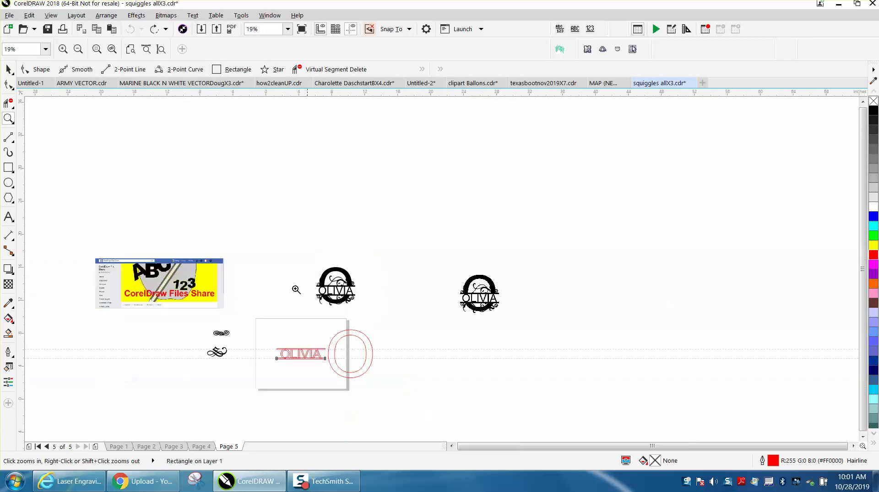
# Set the nudge distance to 0.25 inches and move the outlined name with its two bars down 0.75 inches.
pyautogui.click(8, 70)
pyautogui.moveTo(238, 306); pyautogui.dragTo(408, 385)
pyautogui.click(8, 118)
pyautogui.moveTo(259, 321); pyautogui.dragTo(438, 400)
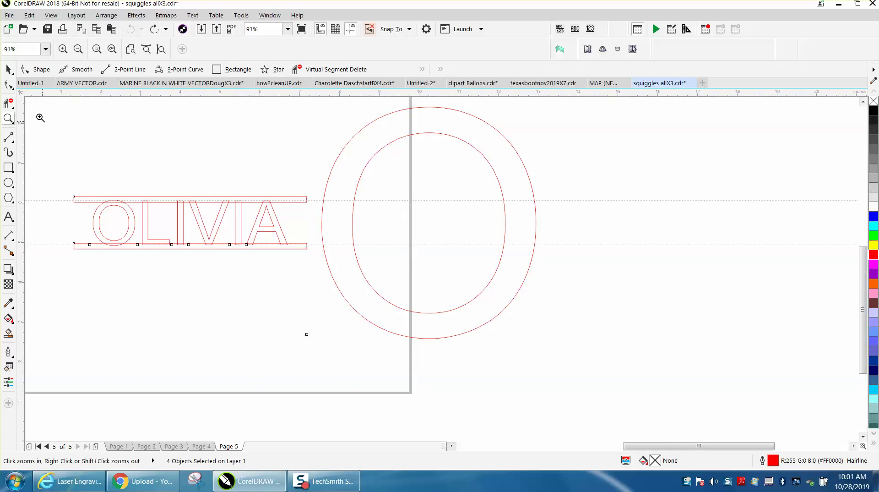
pyautogui.click(8, 69)
pyautogui.click(284, 175)
pyautogui.doubleClick(328, 49)
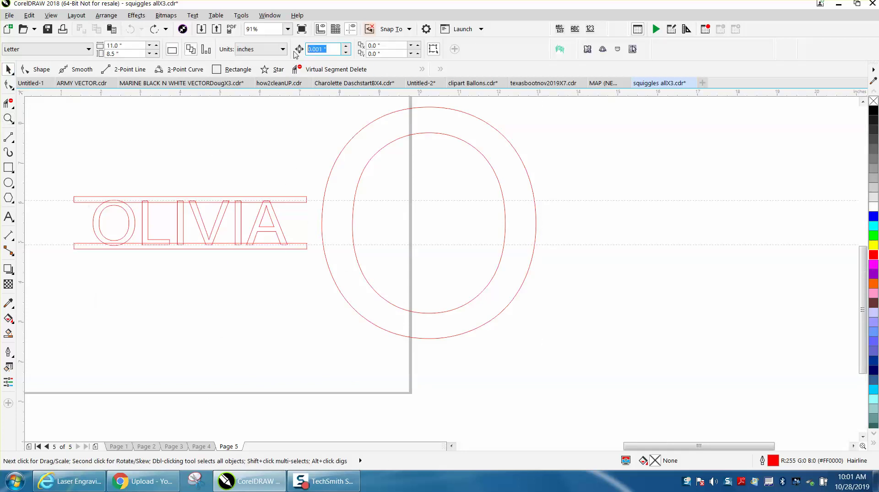
pyautogui.write('.25')
pyautogui.moveTo(58, 163); pyautogui.dragTo(321, 271)
pyautogui.press('Down')
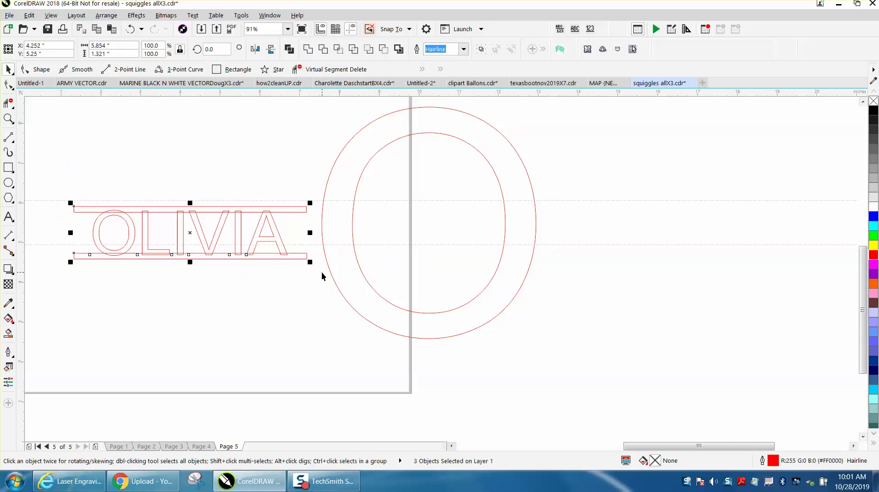
pyautogui.press('Down')
pyautogui.press('Down')
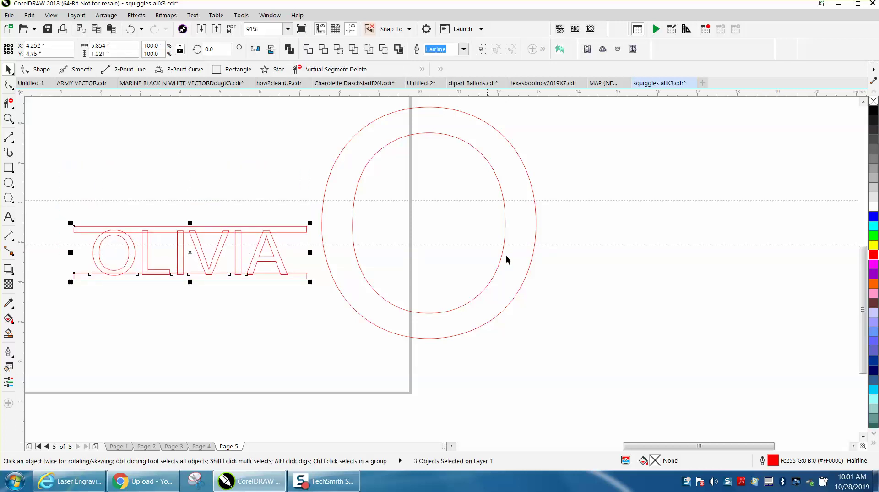
# Delete the two horizontal guidelines running across the page.
pyautogui.click(593, 200)
pyautogui.press('Delete')
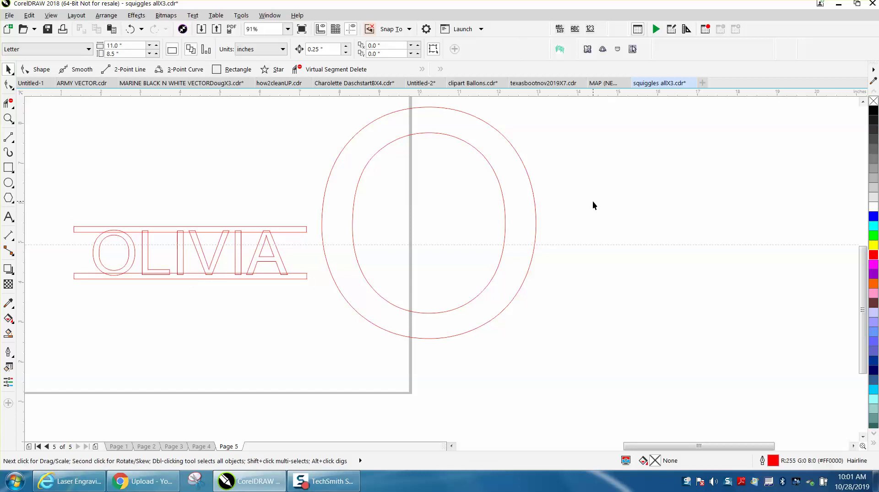
pyautogui.click(608, 245)
pyautogui.press('Delete')
# Set the nudge distance to 6 inches and move the large letter O left by 6 inches, over the name.
pyautogui.click(326, 49)
pyautogui.write('6')
pyautogui.click(383, 118)
pyautogui.press('Left')
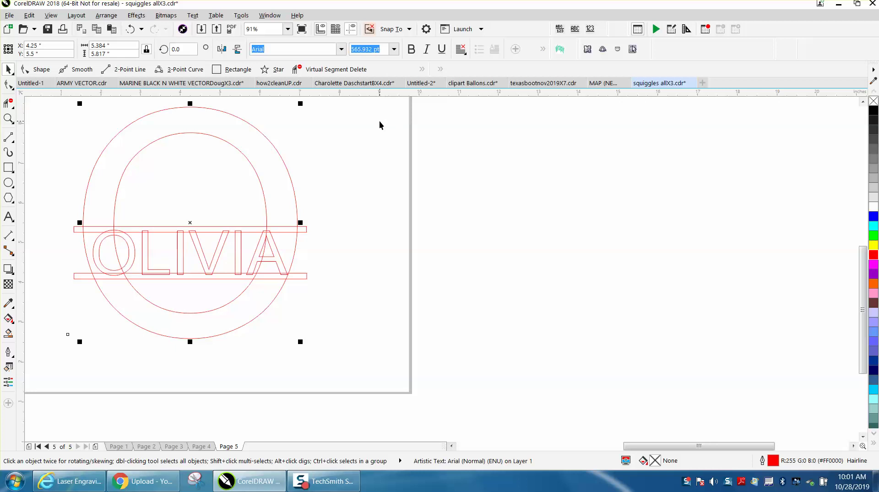
# Try welding the large O, the name and both bars into one shape, and undo the weld.
pyautogui.scroll(-3, 175, 165)
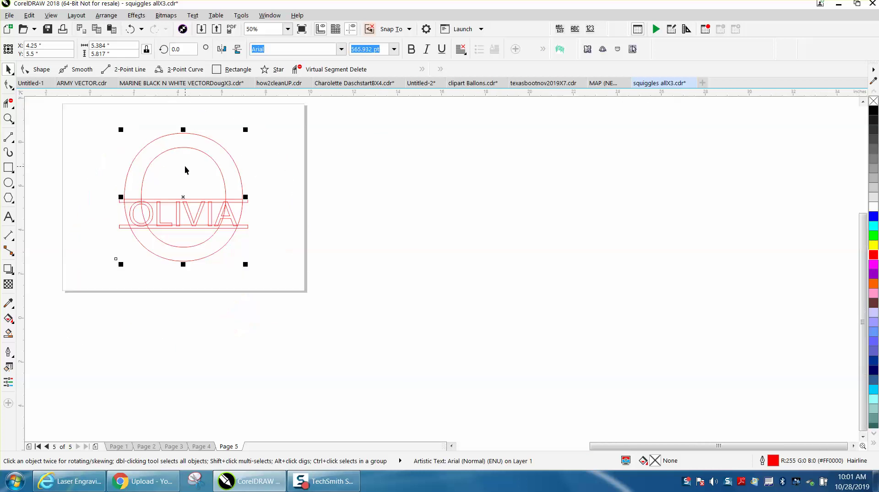
pyautogui.moveTo(113, 129); pyautogui.dragTo(303, 276)
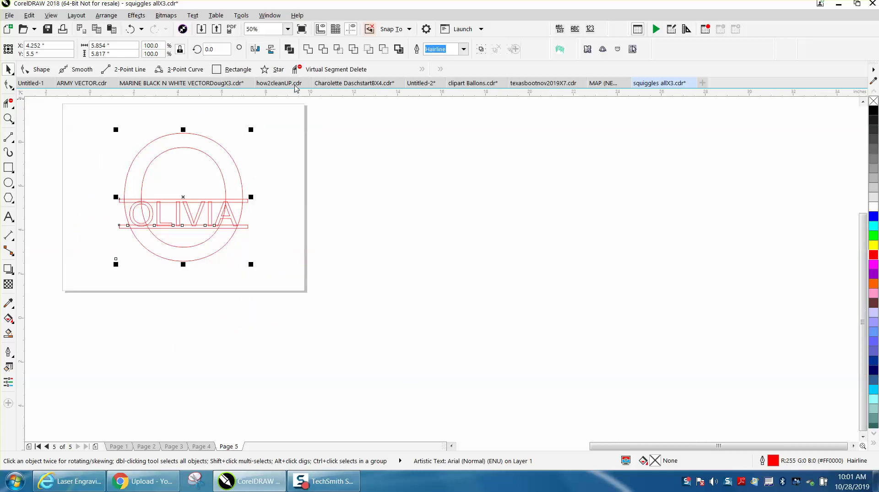
pyautogui.click(308, 49)
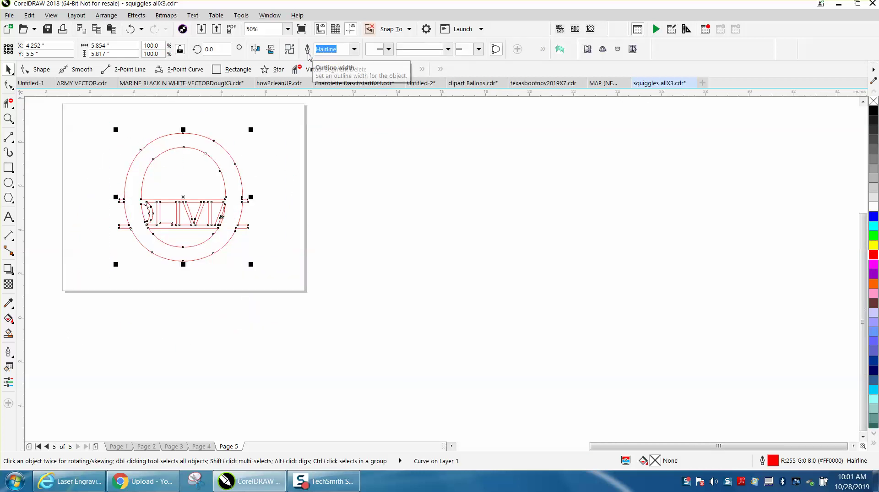
pyautogui.click(131, 29)
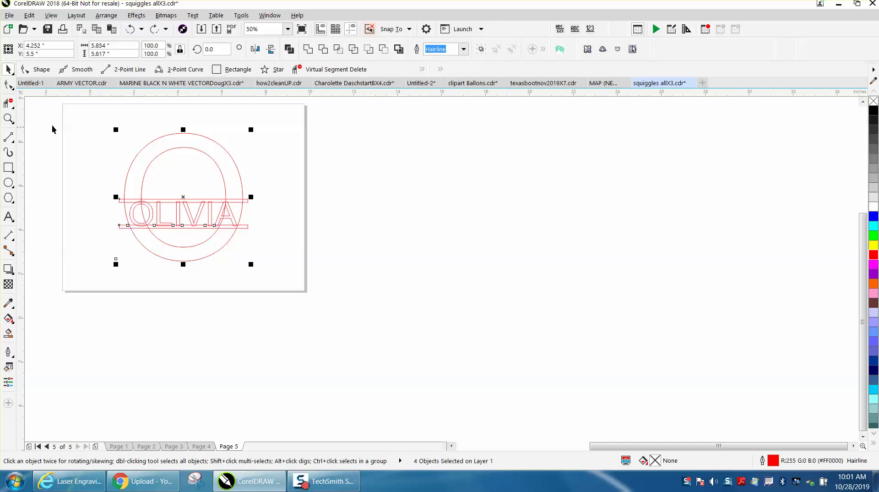
pyautogui.click(29, 83)
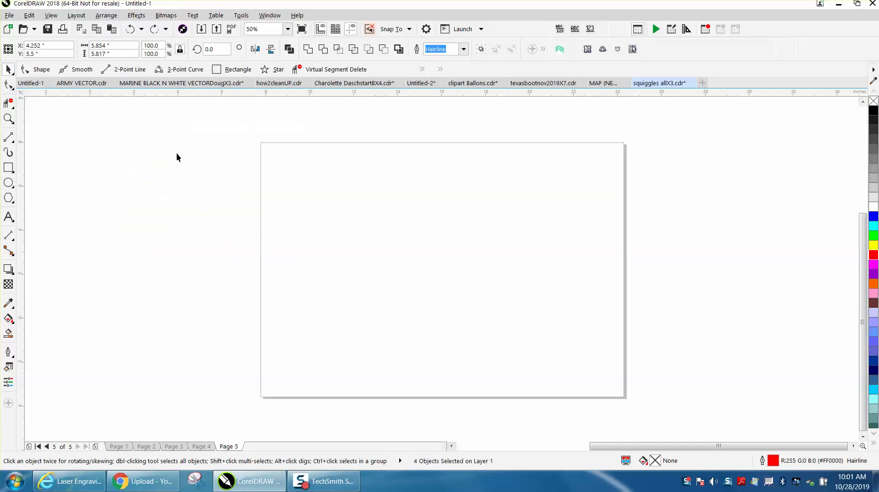
pyautogui.click(638, 85)
pyautogui.click(303, 178)
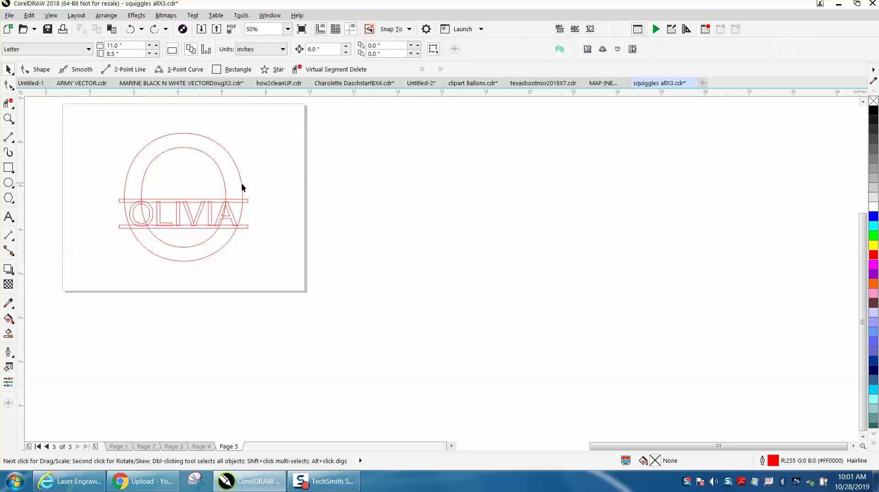
# Move the large O 6 inches right, off the name, and weld the name with its two bars.
pyautogui.click(242, 187)
pyautogui.press('Right')
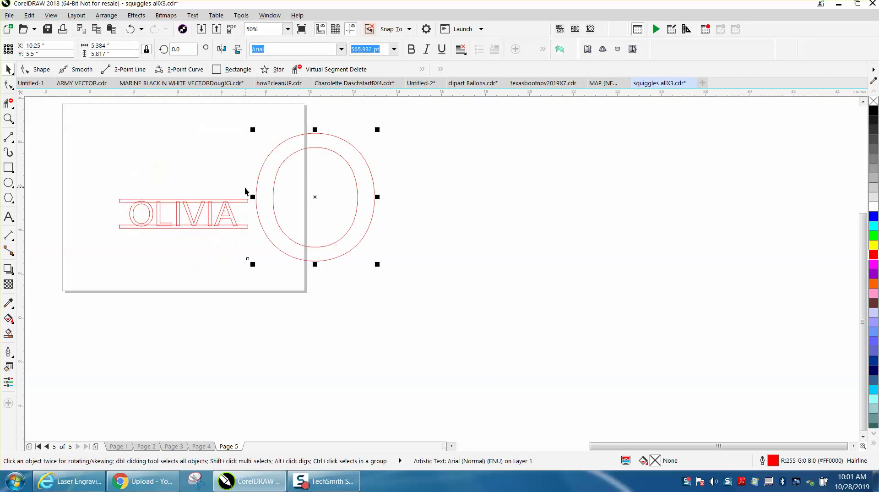
pyautogui.moveTo(96, 188); pyautogui.dragTo(193, 239)
pyautogui.moveTo(250, 247); pyautogui.dragTo(255, 243)
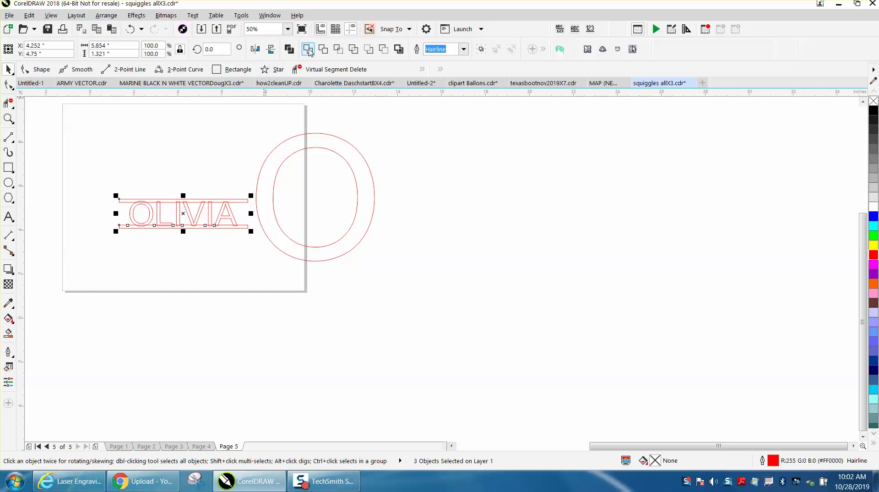
pyautogui.hotkey('ctrl', 'l')
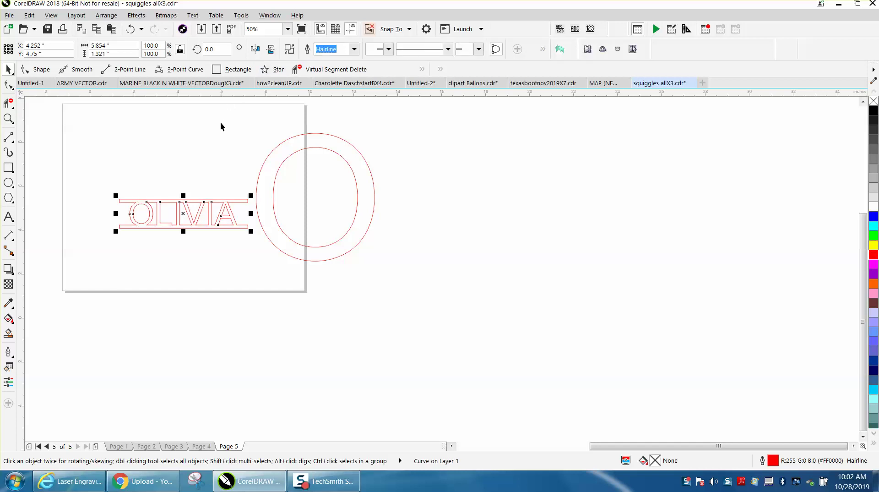
pyautogui.click(276, 183)
pyautogui.press('pageup')
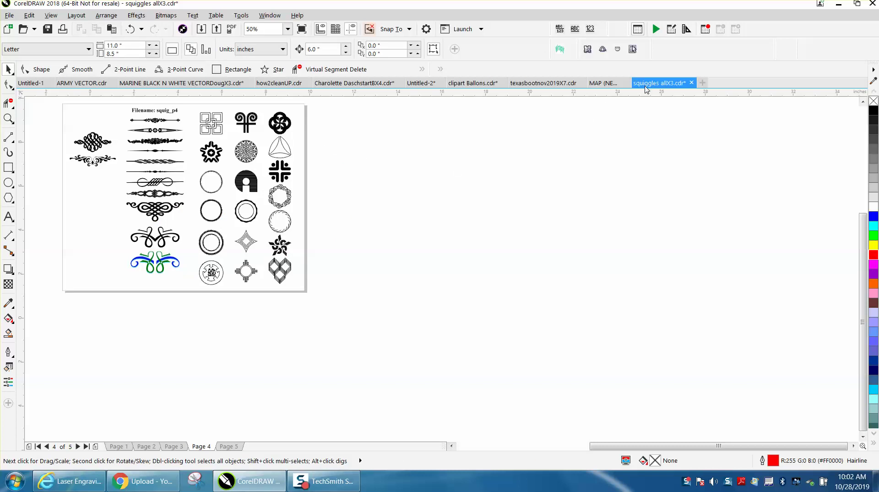
pyautogui.click(118, 446)
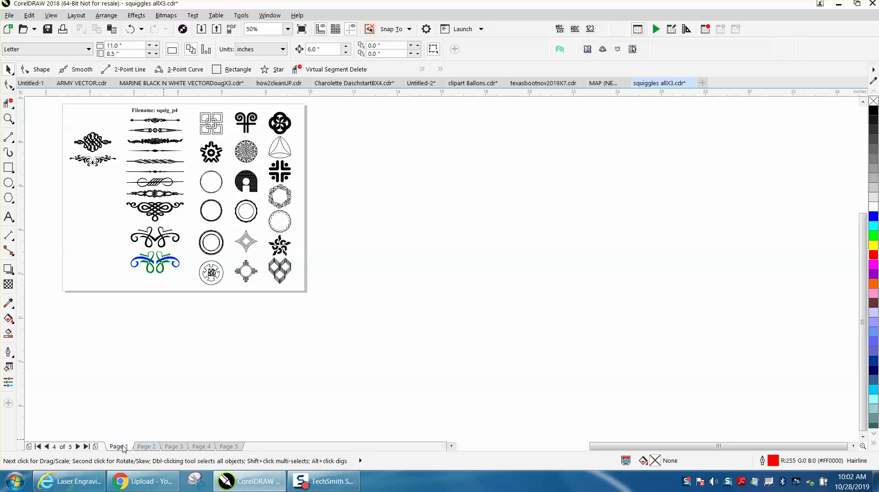
pyautogui.click(221, 446)
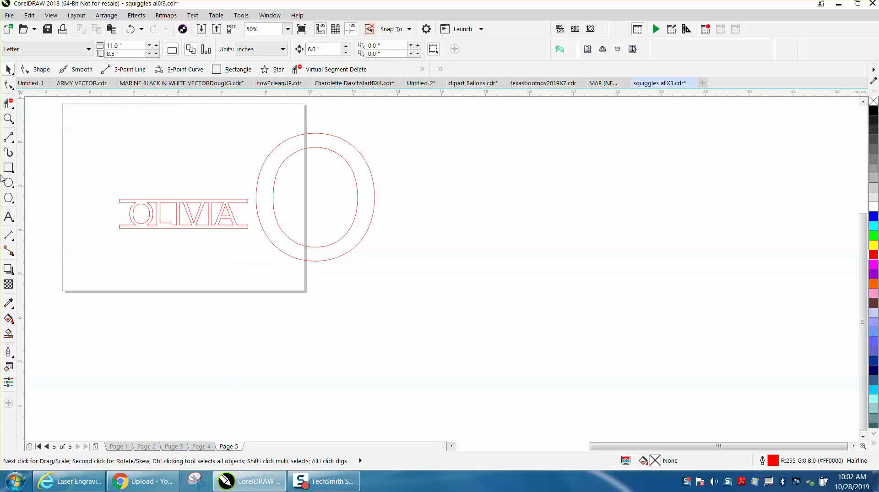
# Move the large O 6 inches left, back over the welded name and bars.
pyautogui.press('z')
pyautogui.moveTo(106, 133); pyautogui.dragTo(515, 313)
pyautogui.click(9, 69)
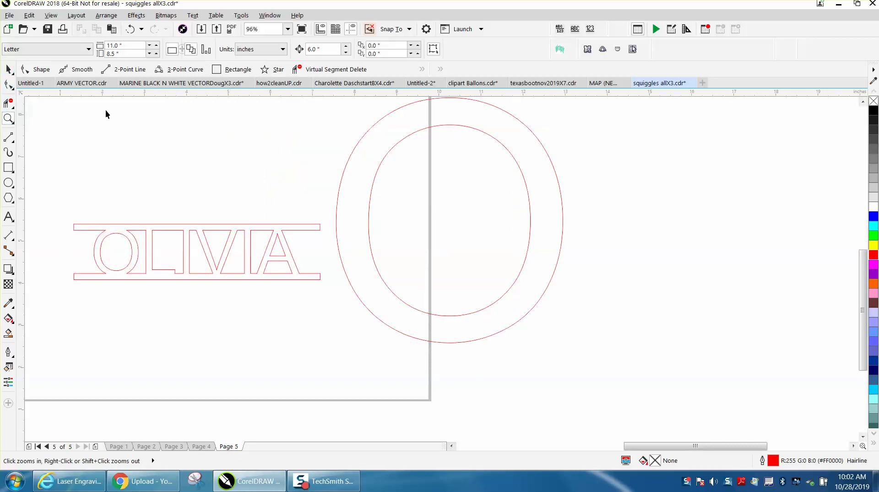
pyautogui.click(338, 195)
pyautogui.press('p')
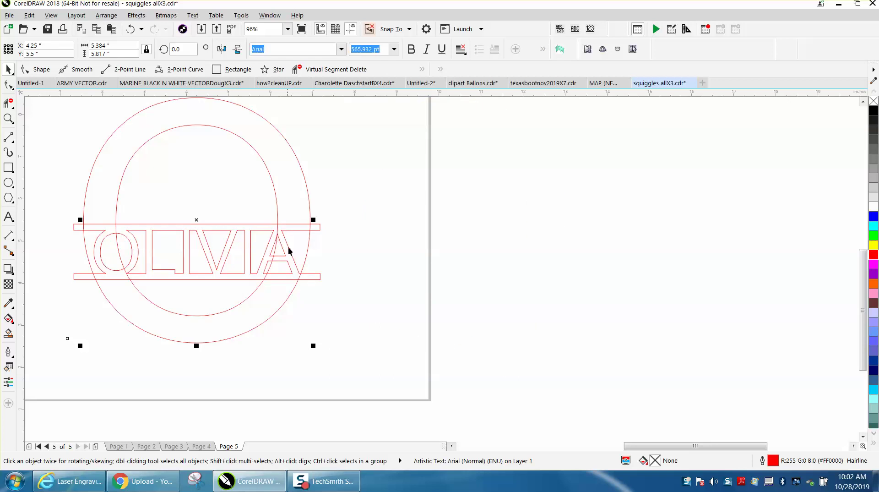
# Move the finished black monogram down beside the red outline design on the page.
pyautogui.scroll(-5, 289, 251)
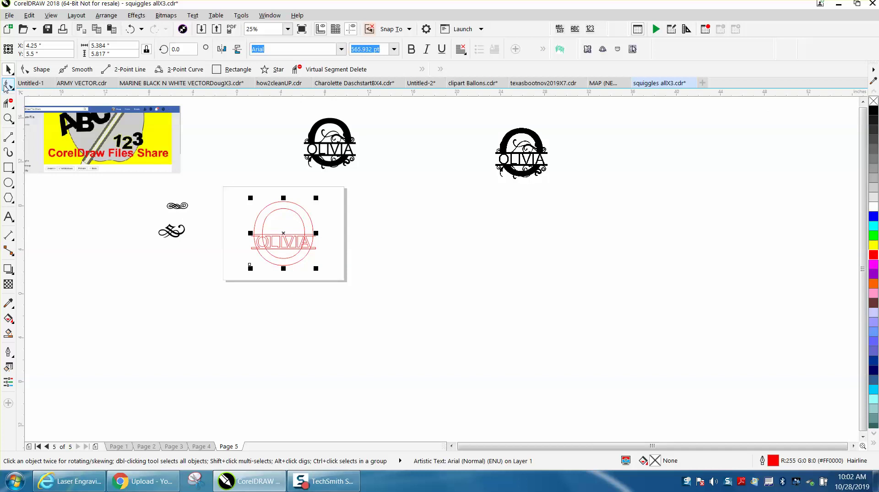
pyautogui.moveTo(333, 154); pyautogui.dragTo(362, 242)
pyautogui.click(8, 119)
pyautogui.moveTo(223, 189); pyautogui.dragTo(422, 301)
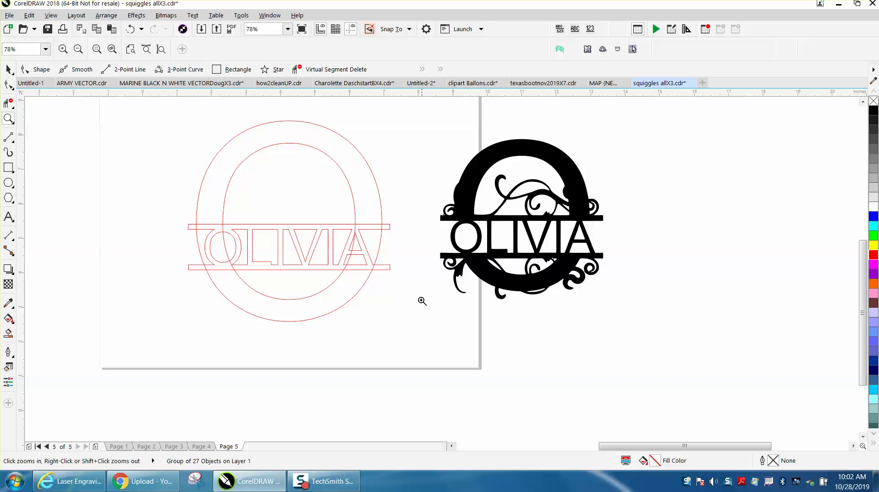
# Convert the large letter O from text to curves.
pyautogui.click(8, 102)
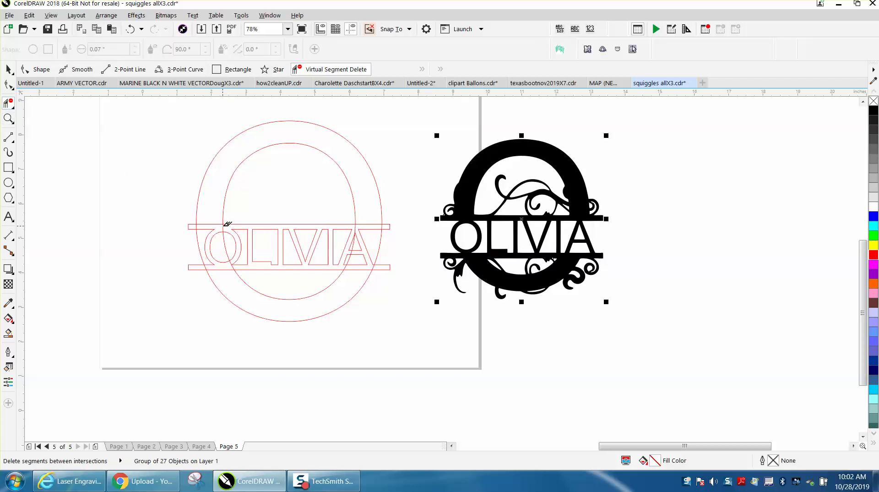
pyautogui.click(9, 69)
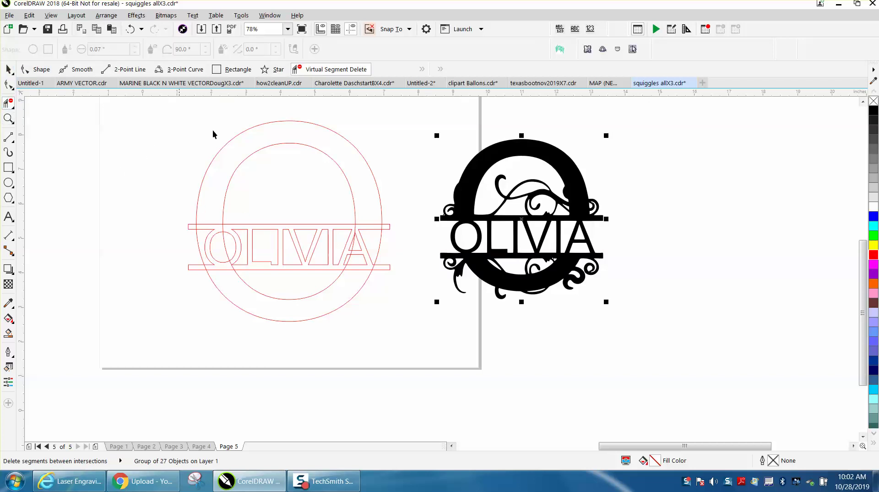
pyautogui.click(263, 150)
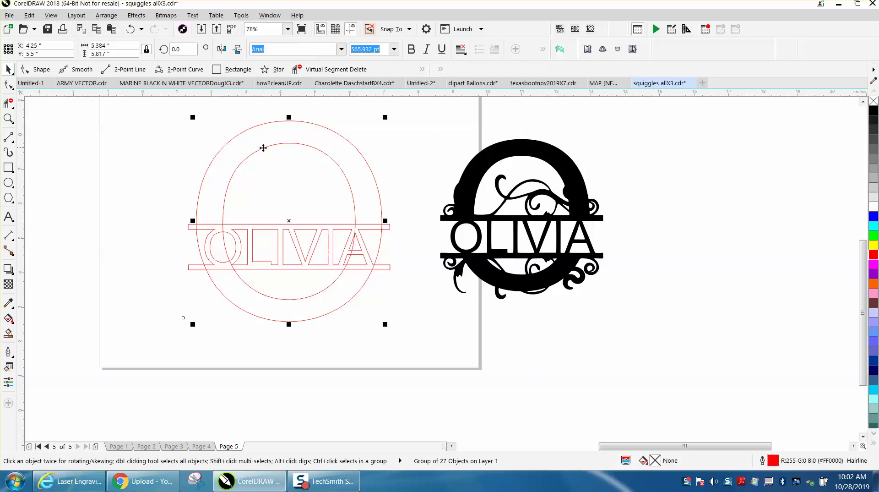
pyautogui.click(107, 15)
pyautogui.click(132, 278)
# Use Virtual Segment Delete to remove the overlapping segments where the large O crosses the upper bar.
pyautogui.click(9, 103)
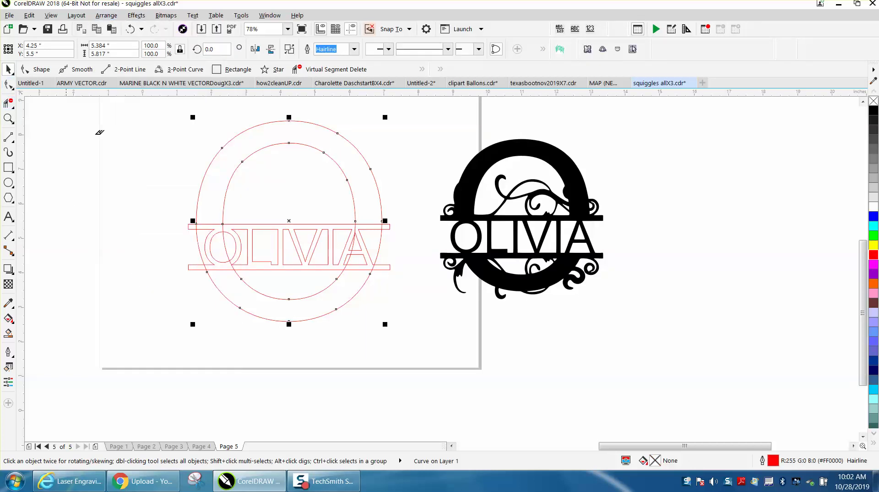
pyautogui.click(197, 226)
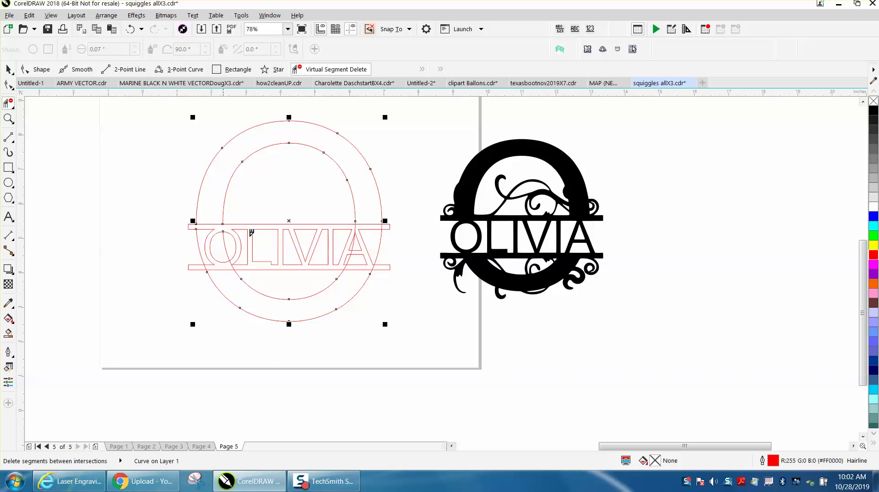
pyautogui.click(382, 226)
pyautogui.click(356, 226)
pyautogui.click(218, 222)
# Remove overlapping segments where the large O crosses the lower bar and the last letter of the name.
pyautogui.click(212, 264)
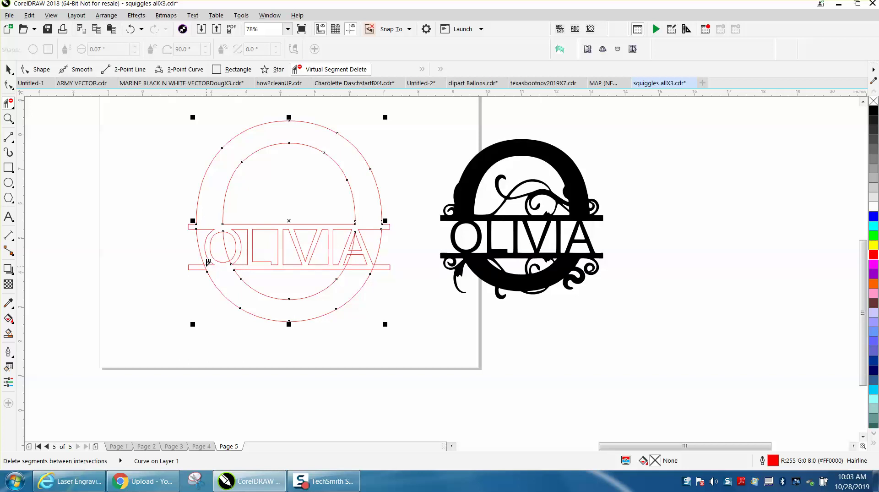
pyautogui.click(347, 264)
pyautogui.click(376, 265)
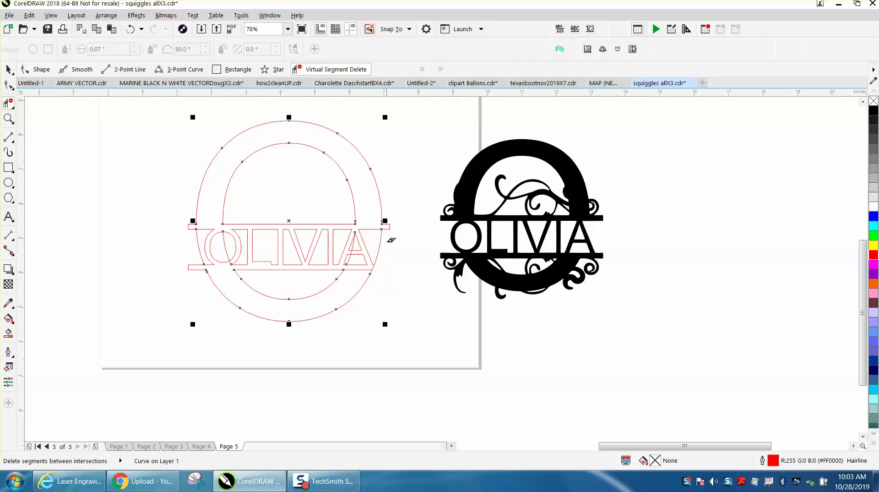
pyautogui.click(353, 252)
# Move the black reference monogram 6 inches up, away from the outline design.
pyautogui.click(8, 69)
pyautogui.click(471, 190)
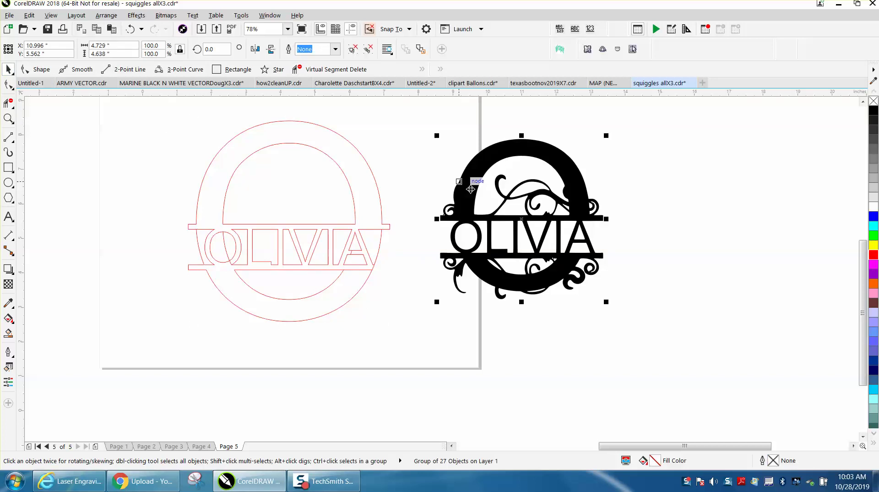
pyautogui.press('Up')
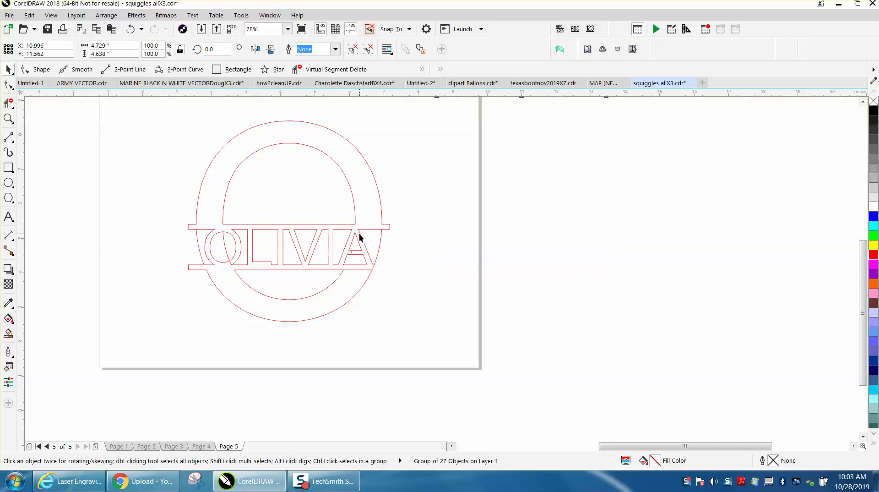
# Examine the trimmed lines around the last letters of the name and the lower bar.
pyautogui.click(8, 119)
pyautogui.moveTo(254, 211); pyautogui.dragTo(451, 300)
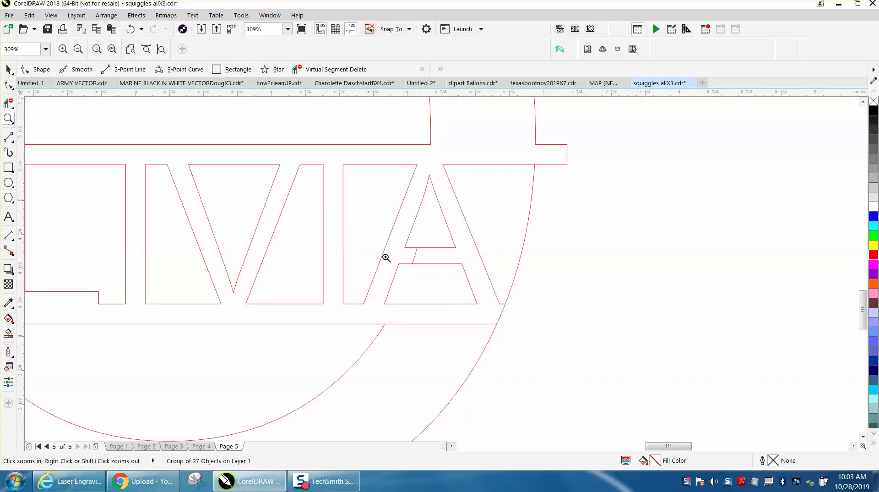
pyautogui.rightClick(255, 203)
pyautogui.rightClick(255, 204)
pyautogui.press('space')
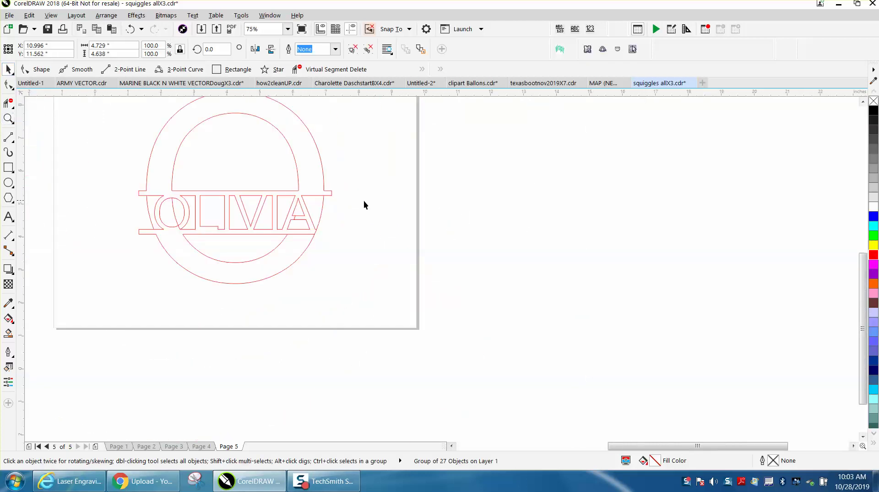
pyautogui.click(363, 205)
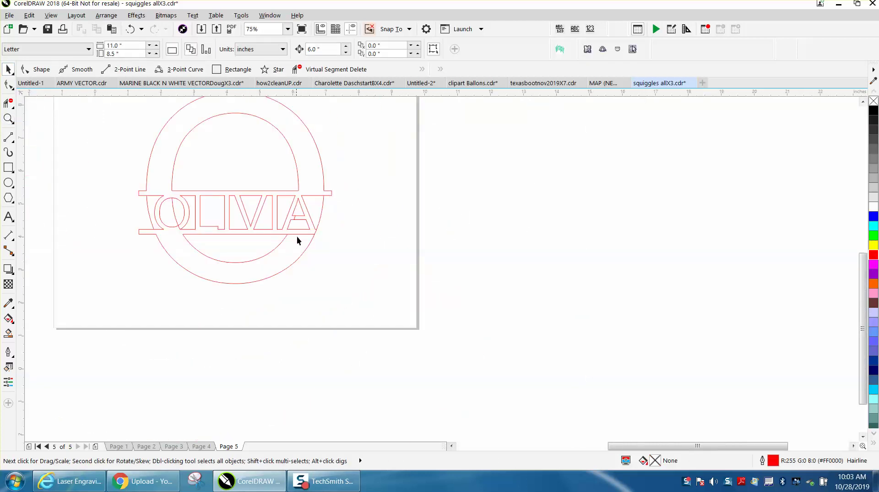
# Undo back to the intact lower bar, and remove only the large O's outer segment crossing the bar below the name's last letter.
pyautogui.click(131, 30)
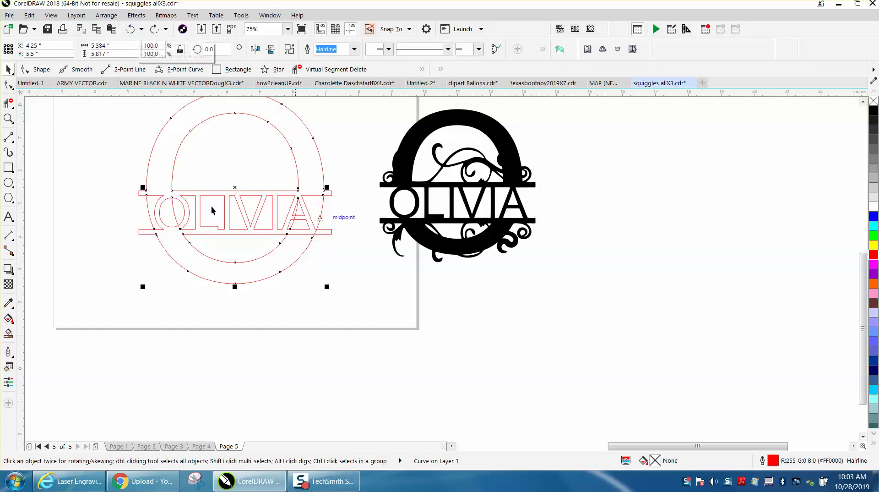
pyautogui.click(9, 104)
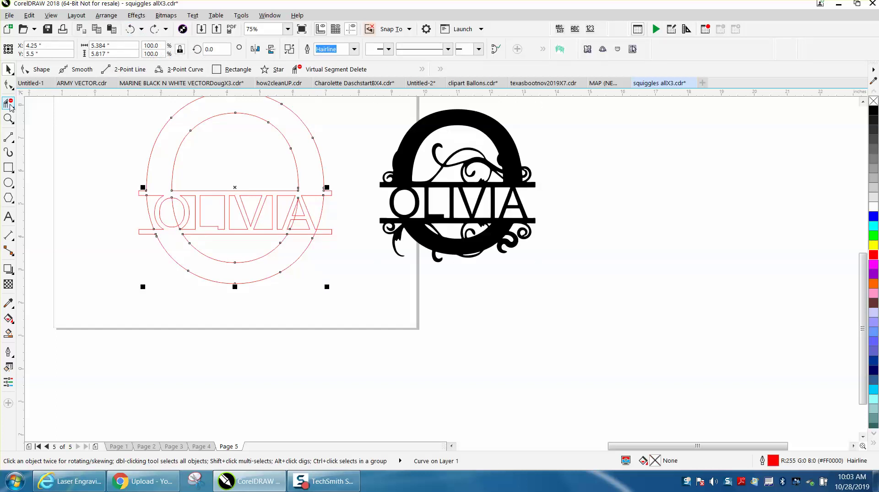
pyautogui.click(318, 228)
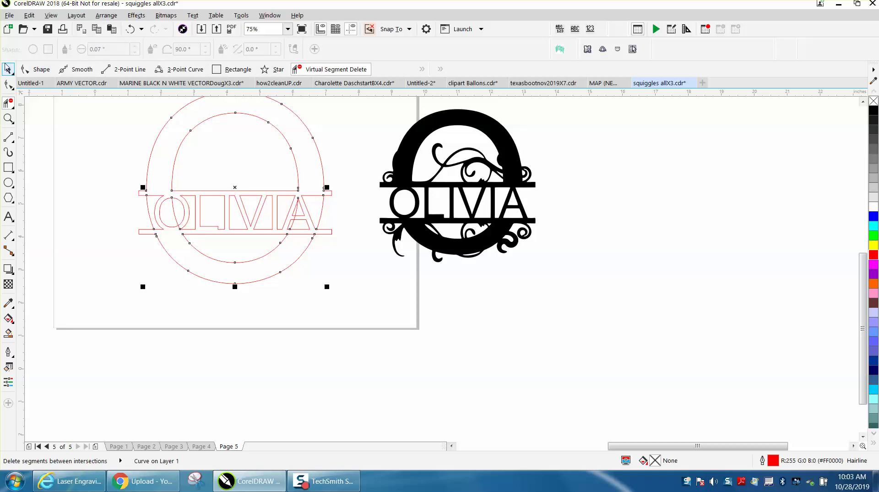
# Nudge the black reference monogram 6 inches up, clear of the outline design.
pyautogui.click(8, 69)
pyautogui.click(412, 155)
pyautogui.press('Delete')
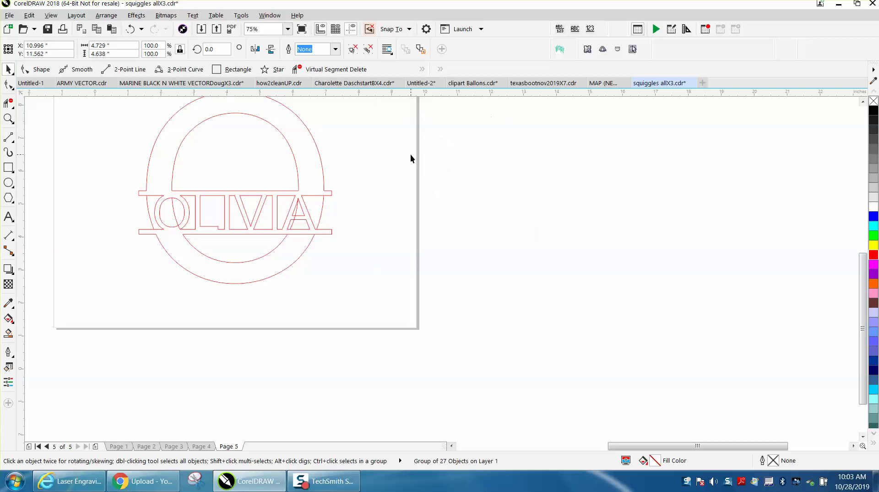
# Move the name with its two bars 6 inches to the right, off the large O.
pyautogui.click(329, 193)
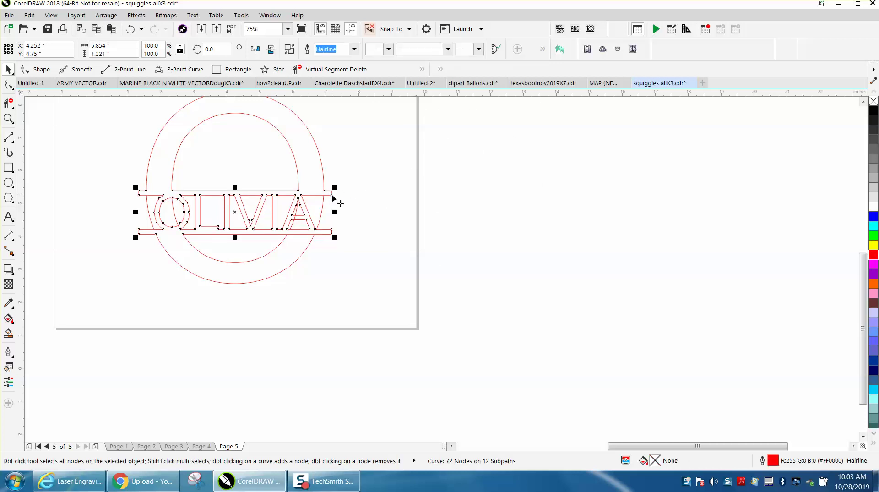
pyautogui.click(425, 218)
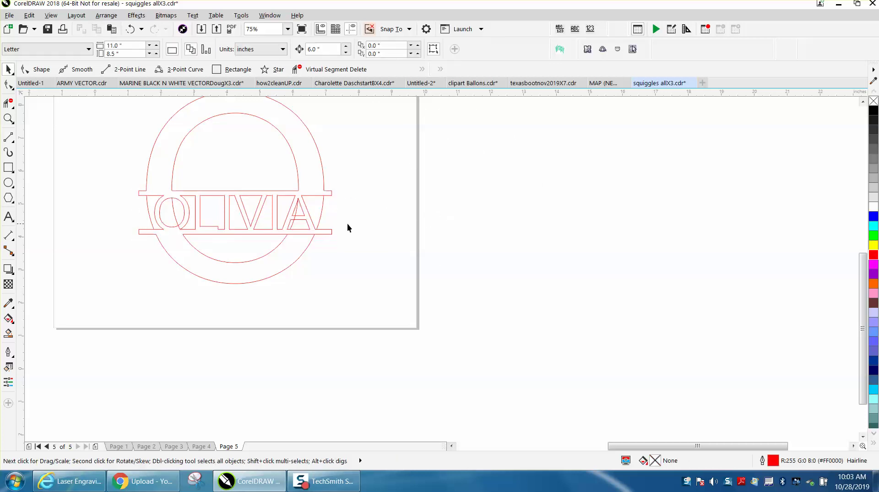
pyautogui.click(270, 197)
pyautogui.press('Right')
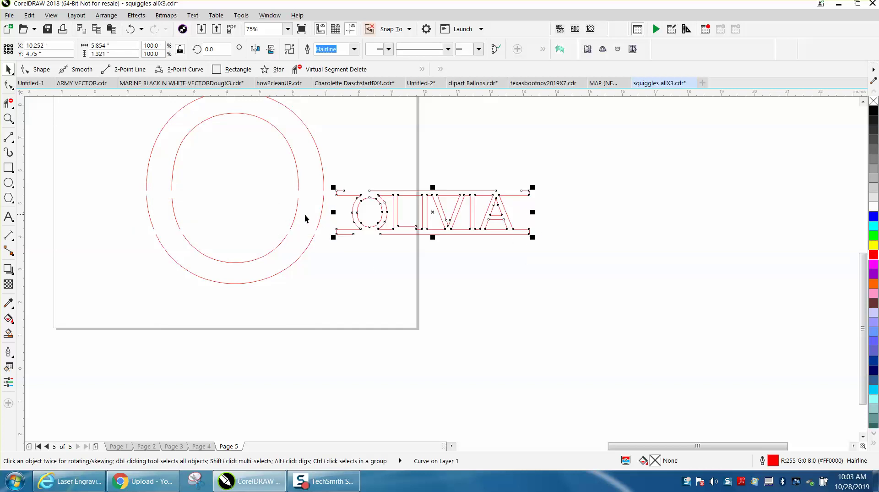
# Break the large O's curve apart and delete its two inner arc segments that ran behind the name.
pyautogui.click(173, 206)
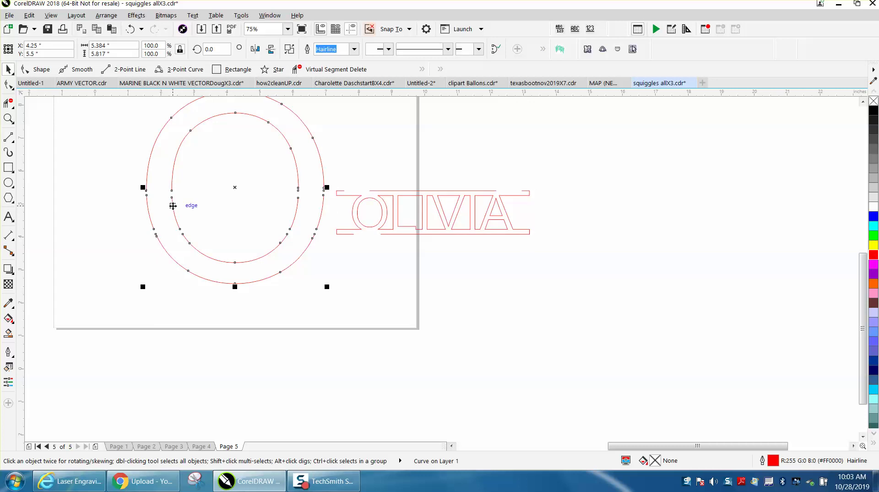
pyautogui.click(106, 15)
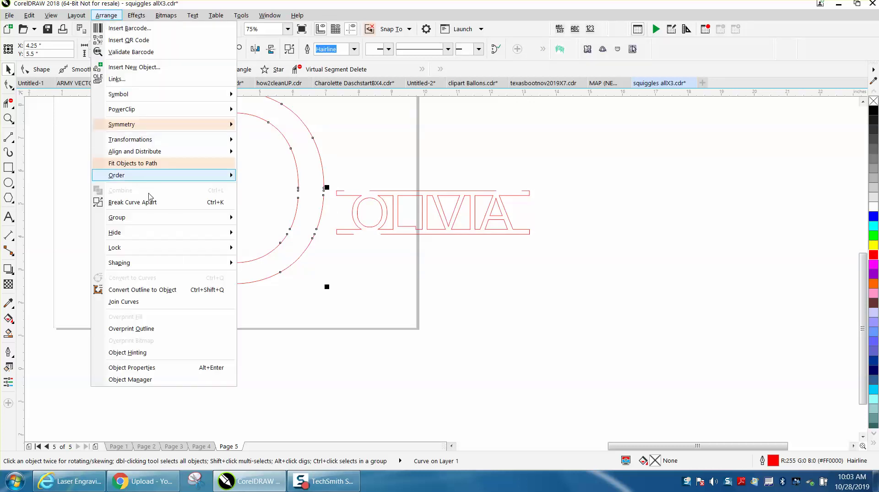
pyautogui.click(149, 202)
pyautogui.click(174, 212)
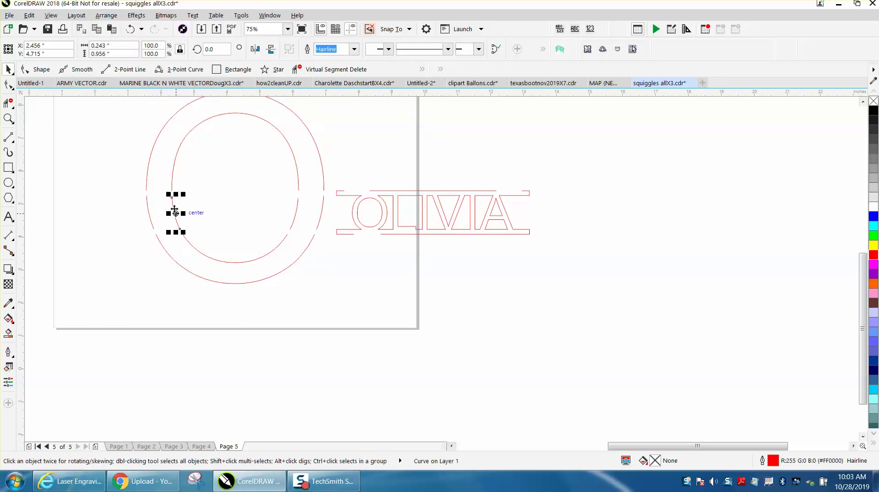
pyautogui.click(295, 215)
pyautogui.press('Delete')
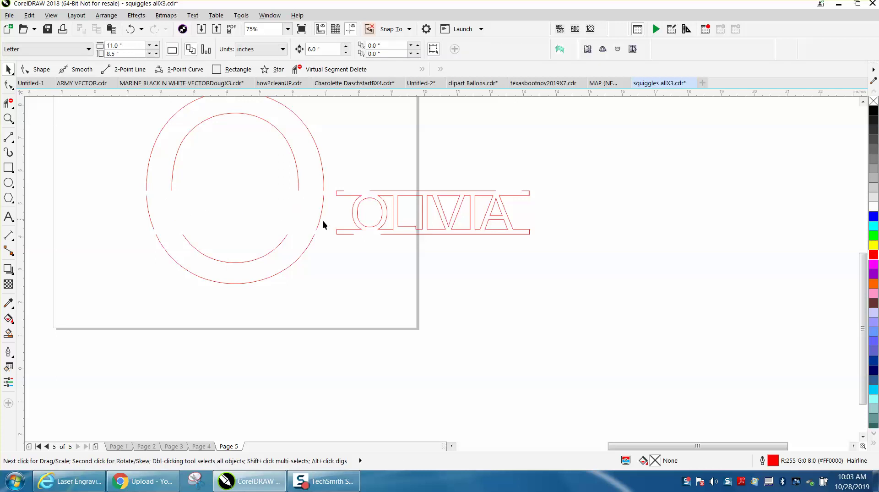
# Move the name and bars 6 inches left, back into the gap of the large O.
pyautogui.click(355, 224)
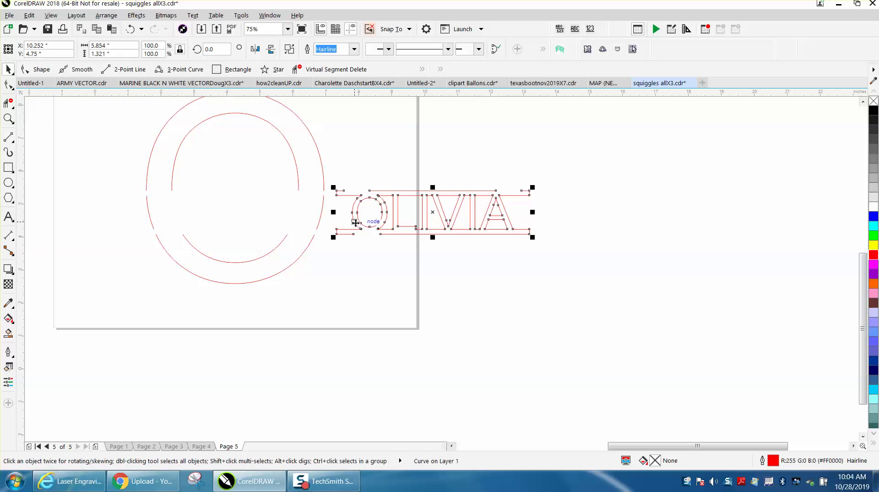
pyautogui.press('c')
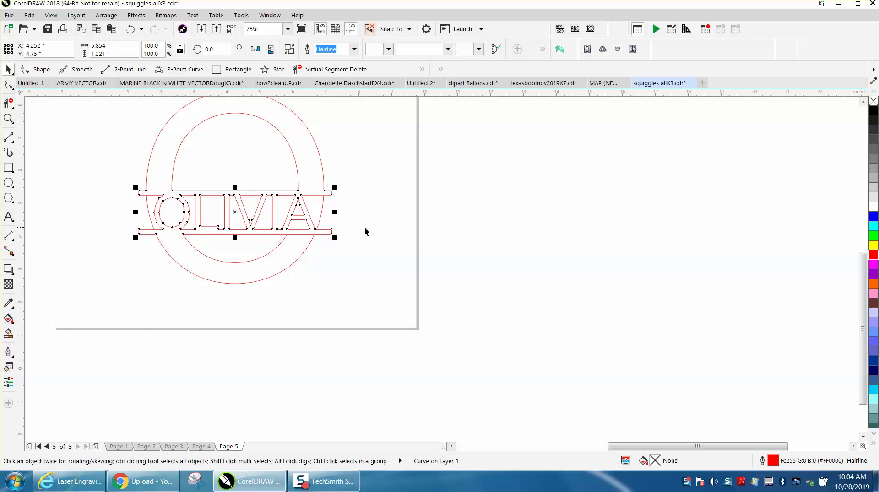
pyautogui.click(364, 228)
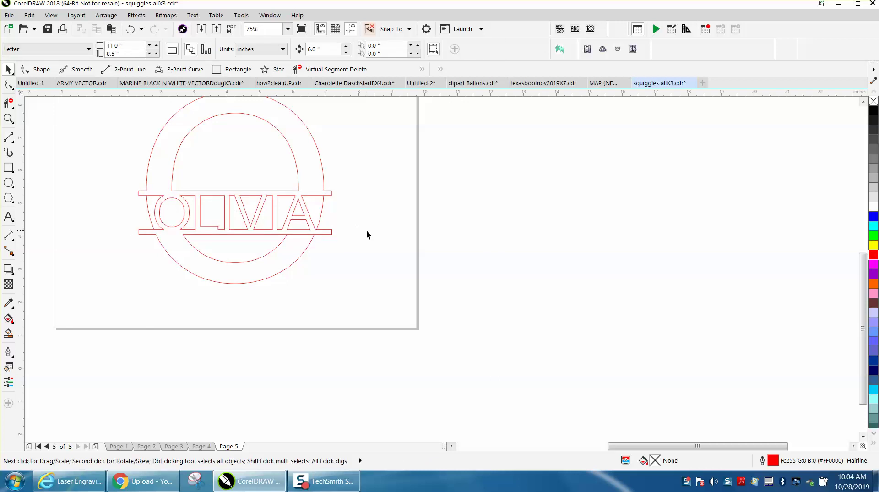
pyautogui.scroll(-1, 367, 231)
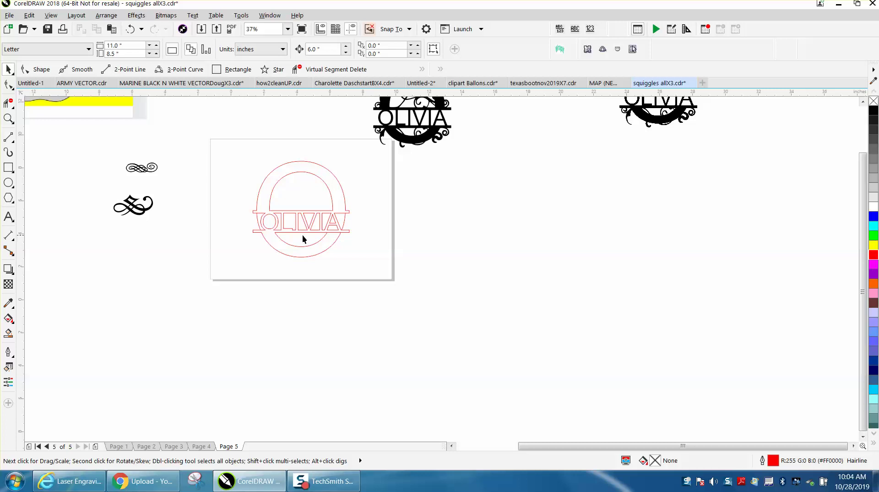
# Draw a rectangle about 8.36 by 6.42 inches around the monogram outline.
pyautogui.click(8, 104)
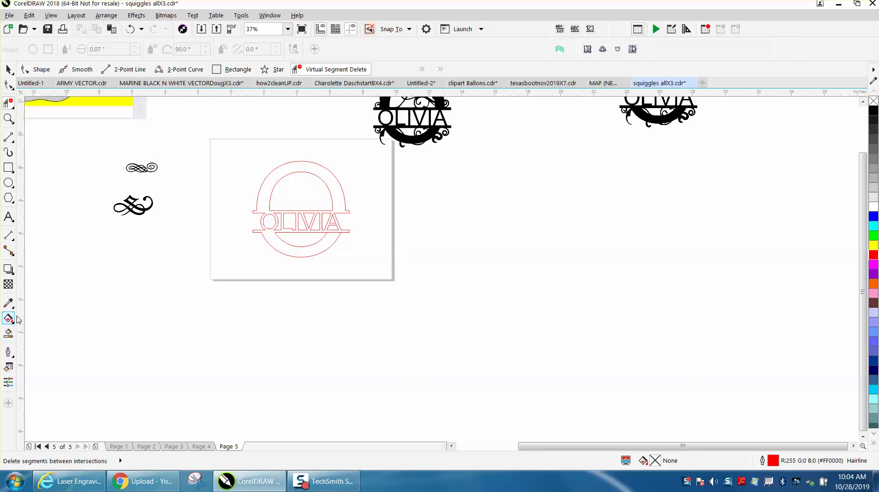
pyautogui.click(9, 167)
pyautogui.moveTo(239, 154); pyautogui.dragTo(376, 260)
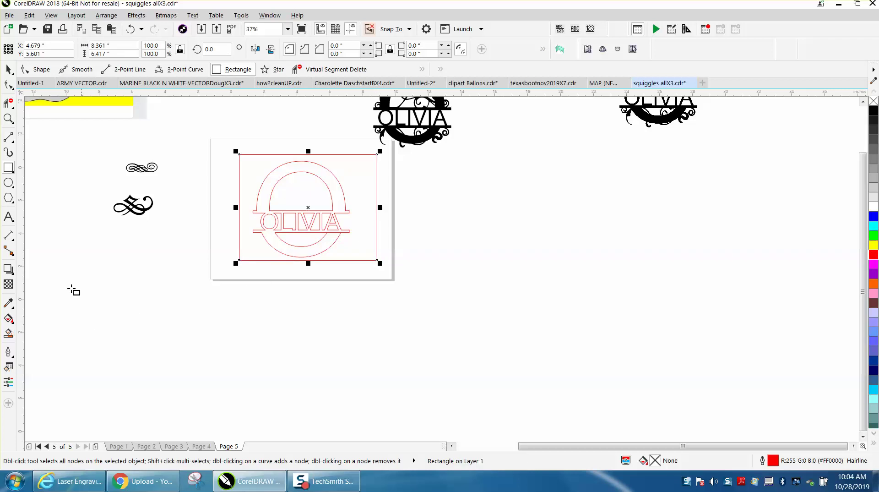
# Try filling the monogram outline solid black with Smart Fill, and undo the fill and the surrounding rectangle.
pyautogui.click(8, 332)
pyautogui.click(290, 249)
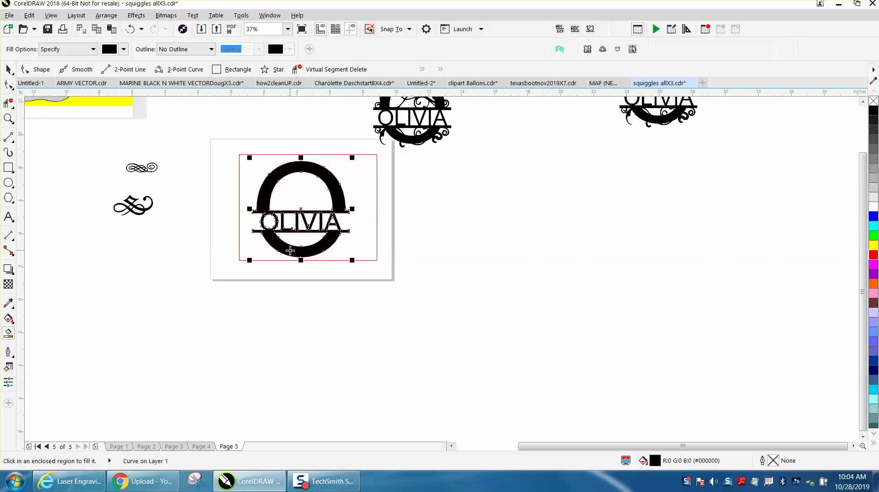
pyautogui.click(8, 69)
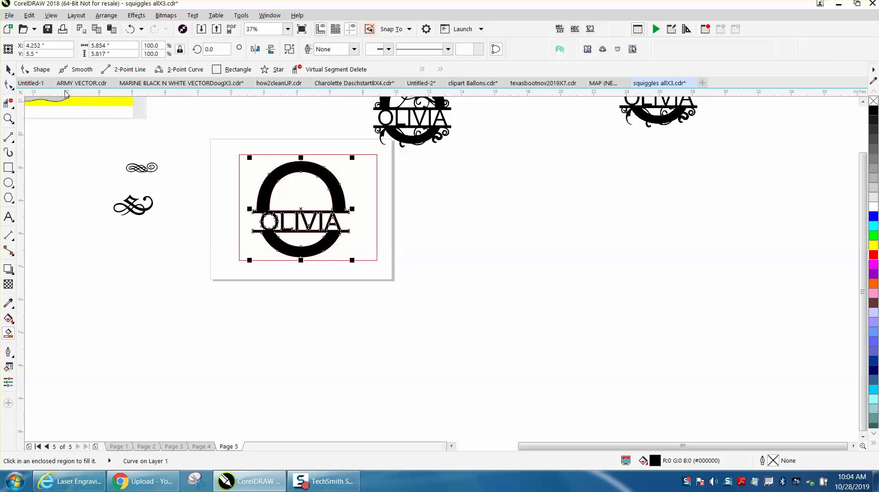
pyautogui.click(130, 29)
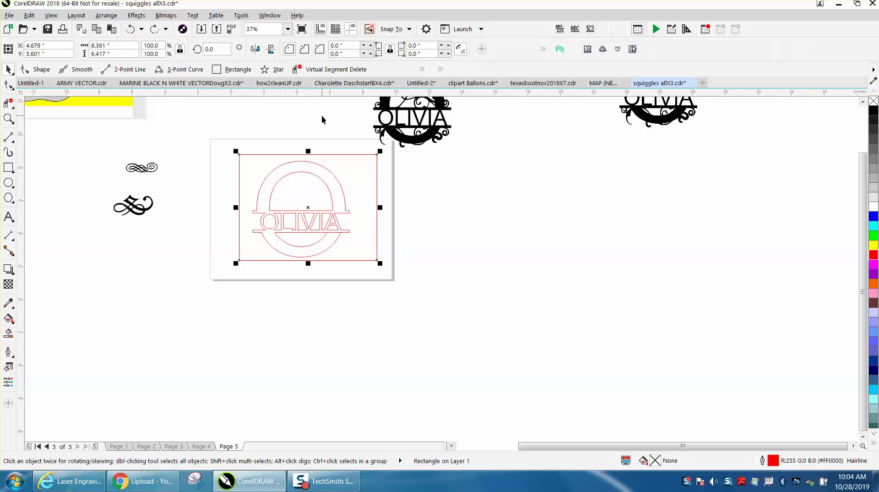
pyautogui.click(346, 125)
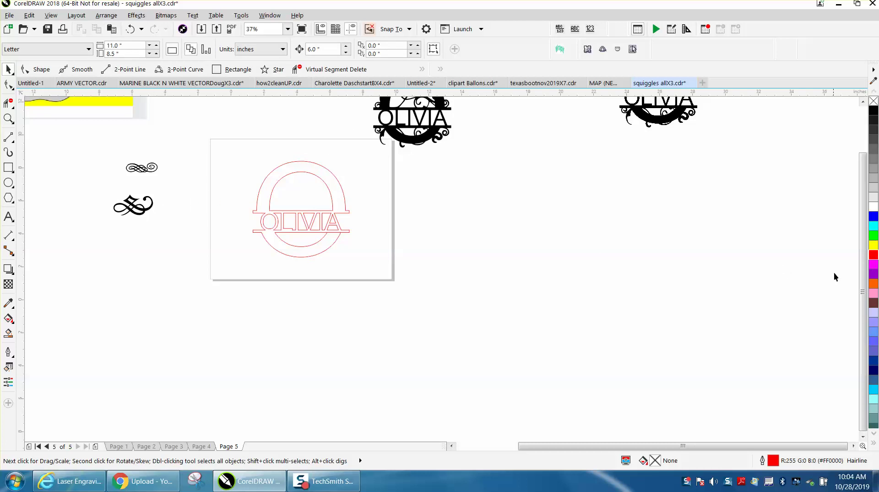
# Examine the CorelDraw File Share group screenshot and its Files entry beside the page.
pyautogui.moveTo(595, 448); pyautogui.dragTo(558, 448)
pyautogui.moveTo(861, 308); pyautogui.dragTo(862, 261)
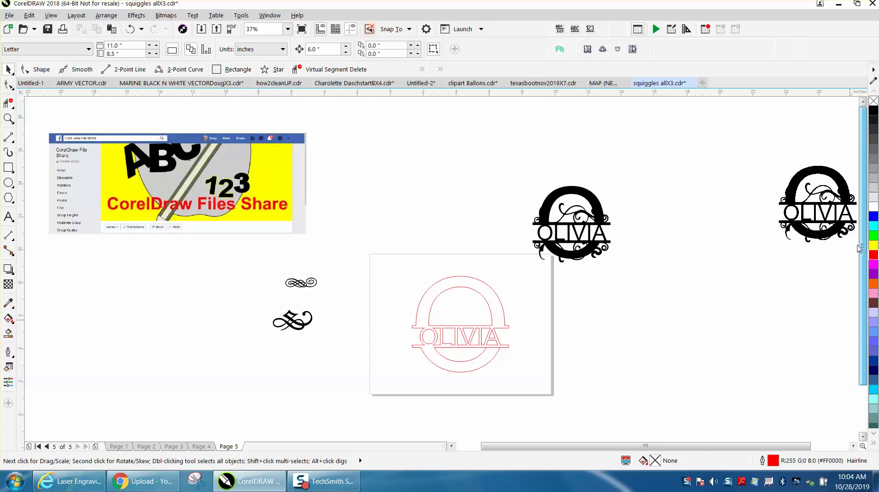
pyautogui.click(8, 118)
pyautogui.moveTo(53, 126); pyautogui.dragTo(315, 238)
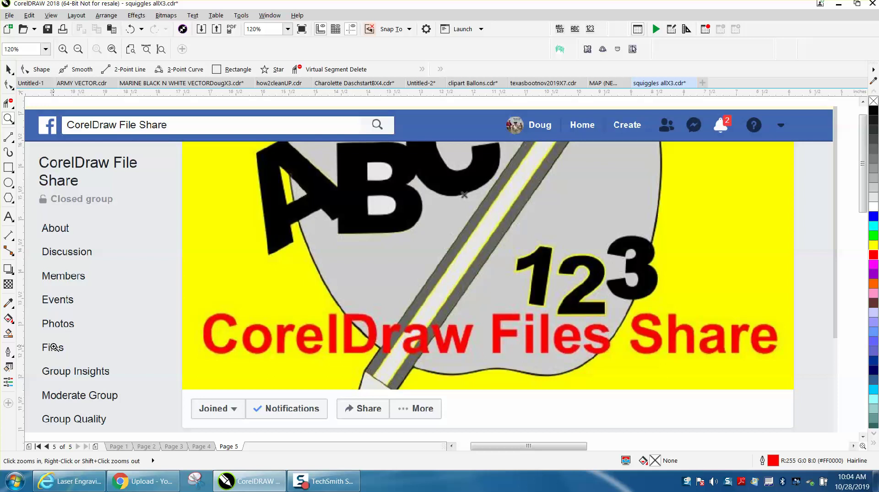
pyautogui.rightClick(70, 295)
pyautogui.rightClick(71, 298)
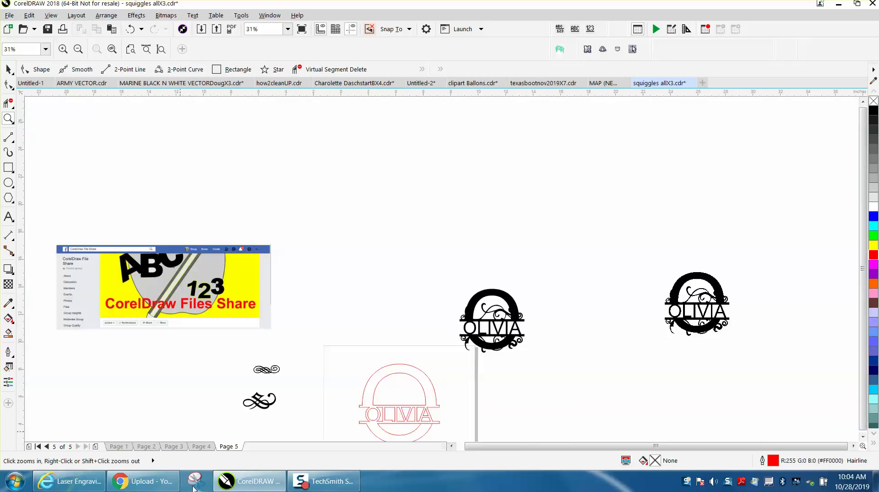
# Look through the document's pages of ornaments for a flourish suited to the monogram.
pyautogui.click(123, 447)
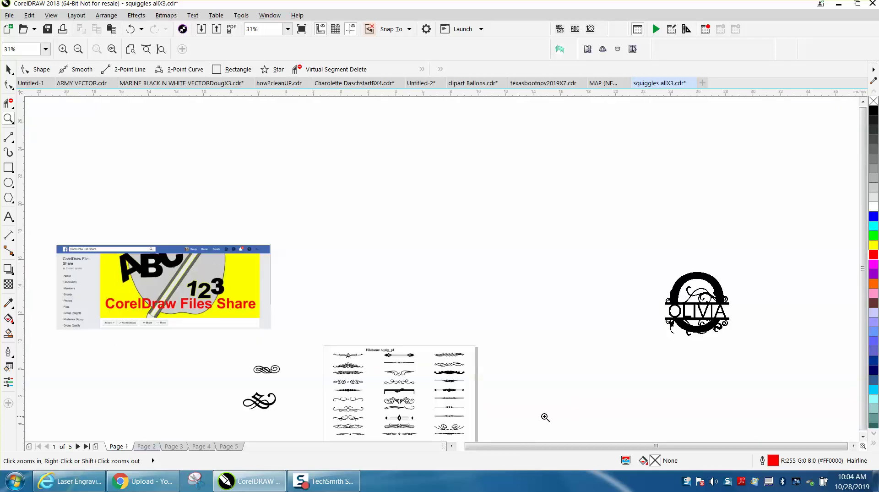
pyautogui.scroll(-3, 863, 274)
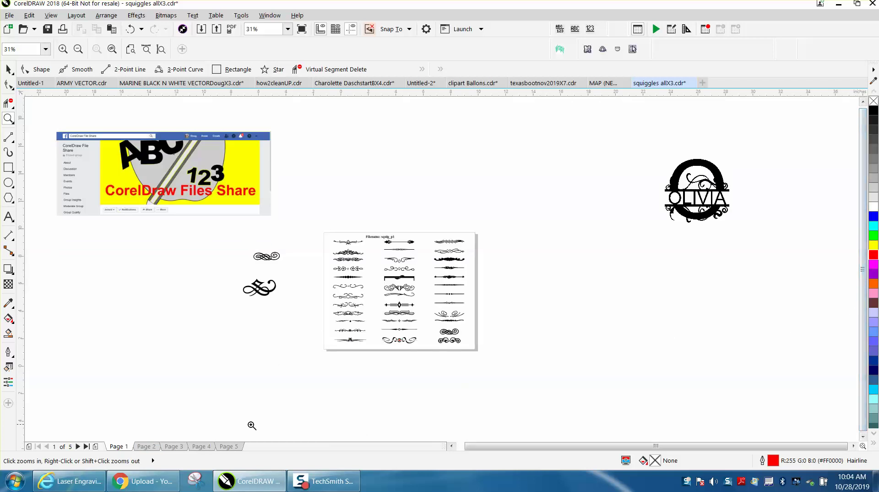
pyautogui.click(150, 446)
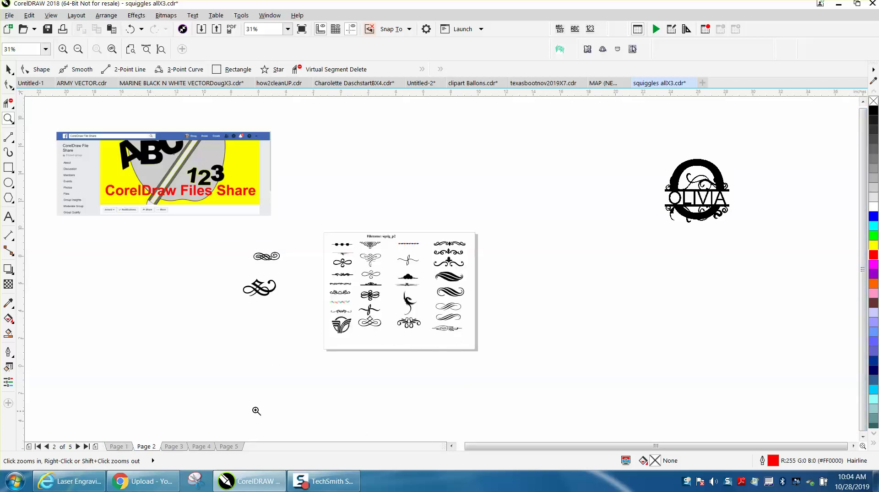
pyautogui.click(178, 444)
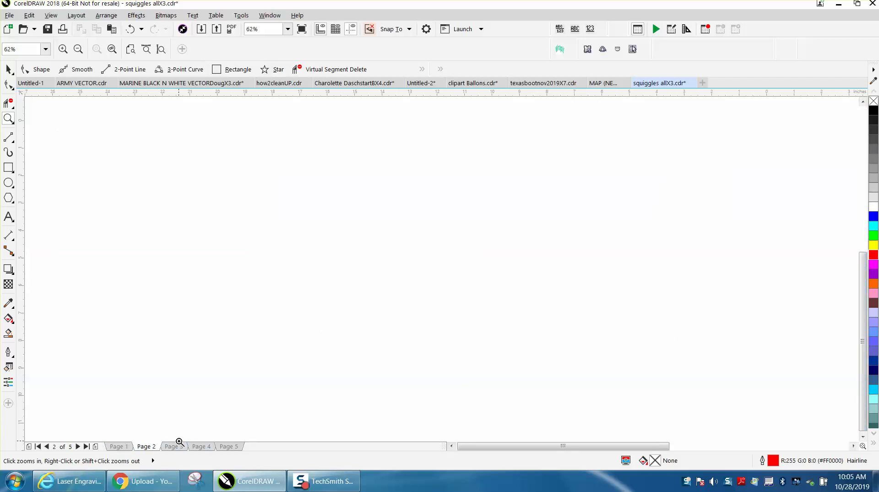
pyautogui.click(201, 447)
pyautogui.click(228, 446)
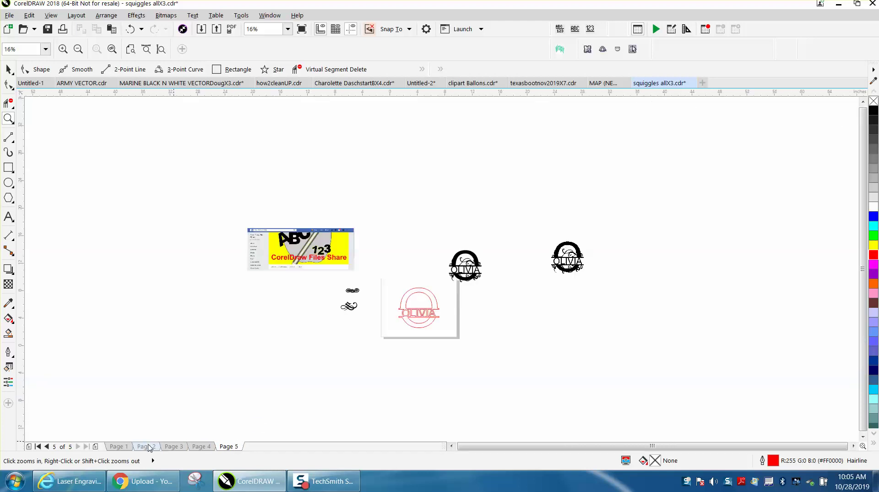
# Move the looped flourish from page 2's first column onto the blank area beside the page, and return to page 5.
pyautogui.click(145, 446)
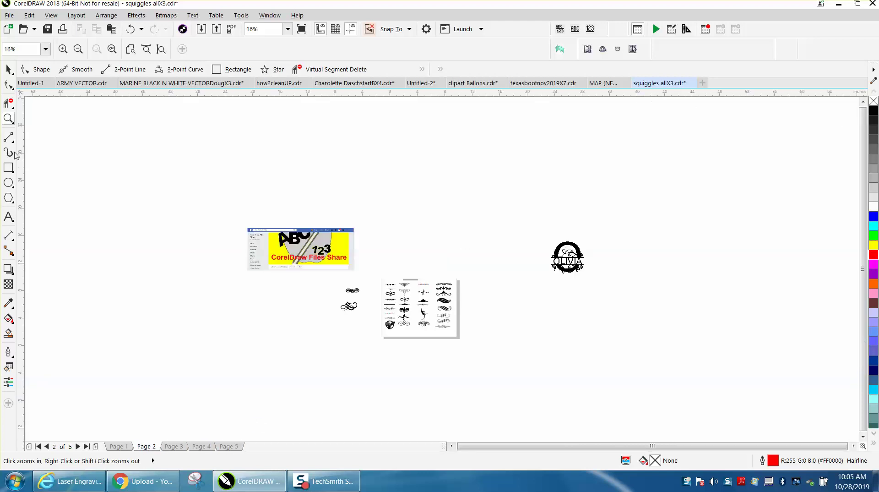
pyautogui.moveTo(381, 278); pyautogui.dragTo(502, 352)
pyautogui.click(8, 69)
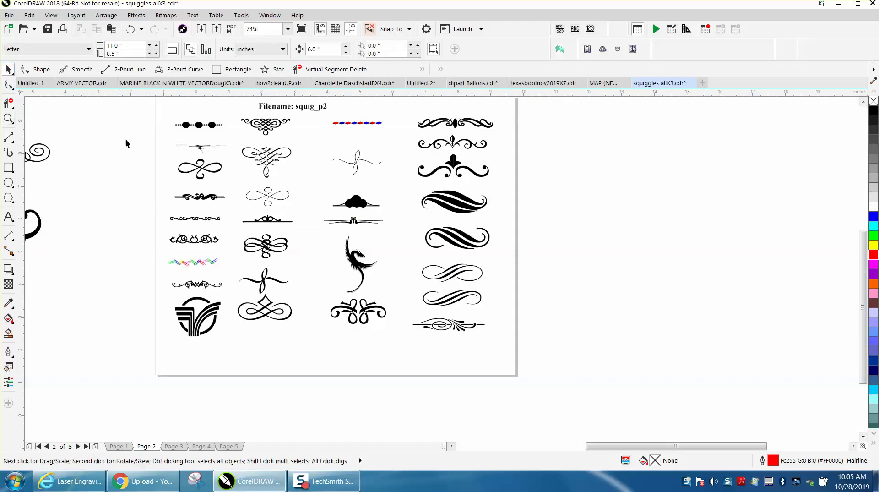
pyautogui.moveTo(185, 175); pyautogui.dragTo(75, 237)
pyautogui.click(230, 444)
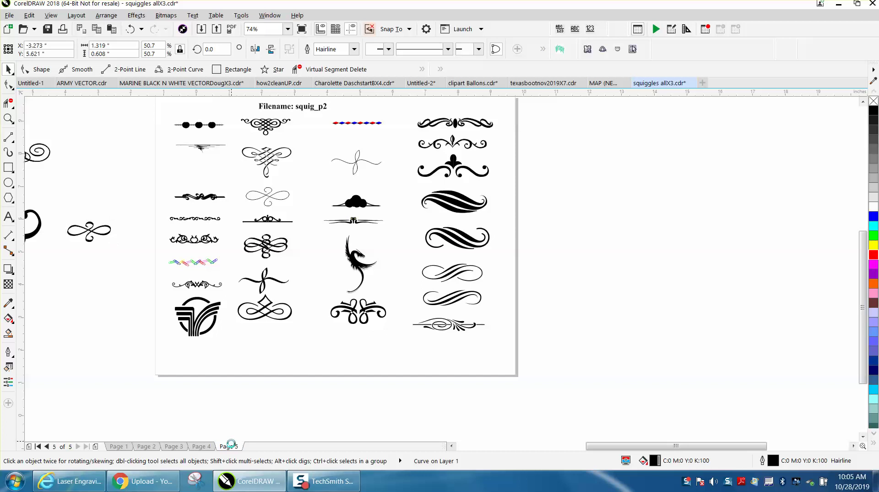
# Move the CorelDraw File Share screenshot clear of the flourishes, and place the ornate black flourish on the blank area on the page's other side.
pyautogui.scroll(-2, 274, 407)
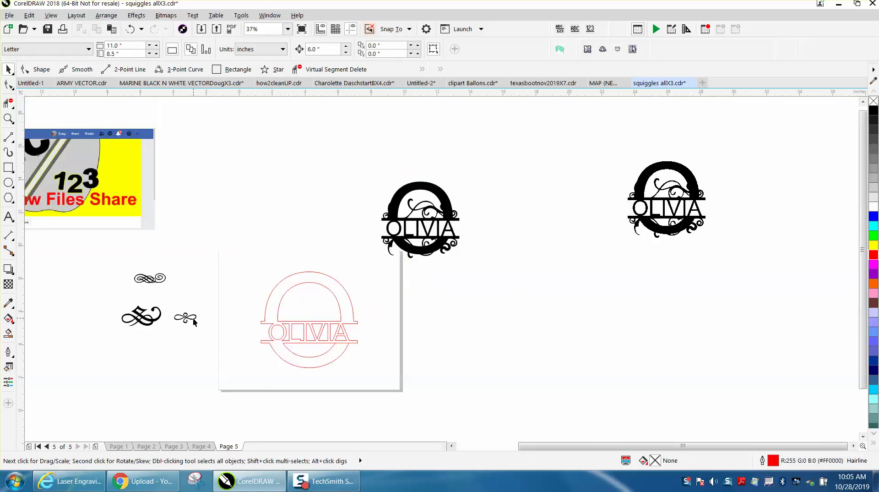
pyautogui.moveTo(109, 188); pyautogui.dragTo(293, 186)
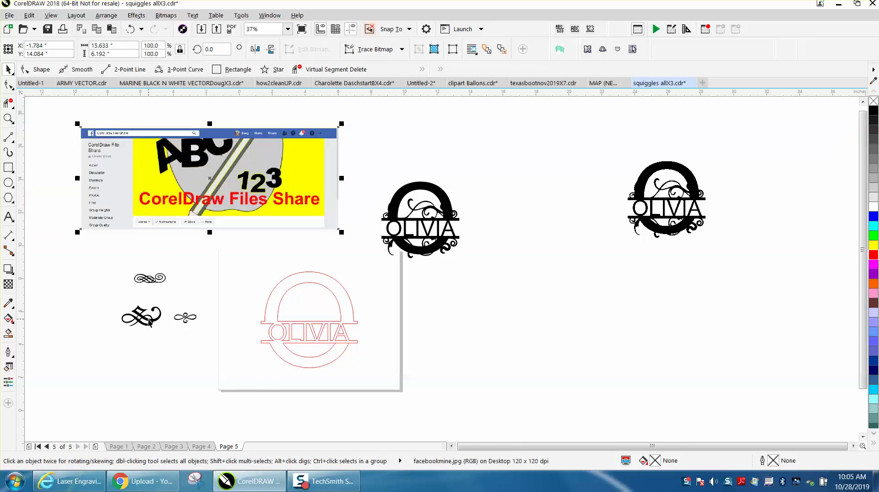
pyautogui.moveTo(149, 322); pyautogui.dragTo(446, 322)
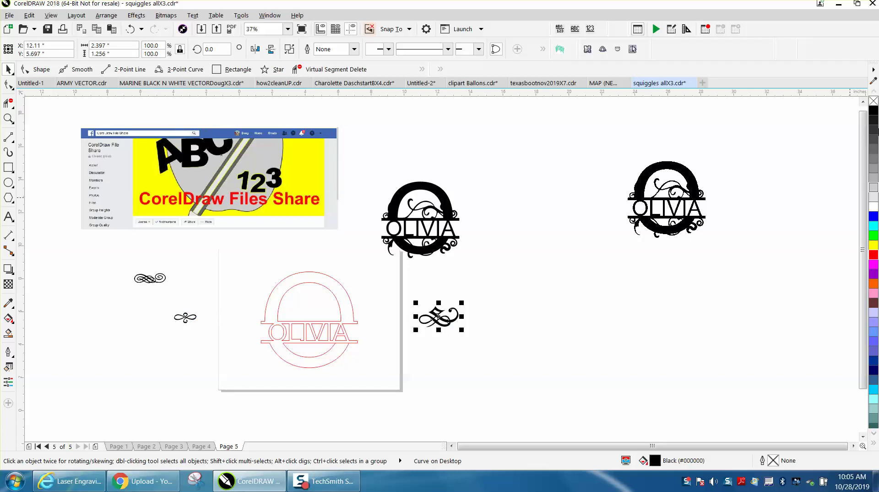
# Give the ornate flourish no fill and a red outline, and enlarge it to about 3.77 by 1.98 inches.
pyautogui.click(873, 101)
pyautogui.rightClick(873, 255)
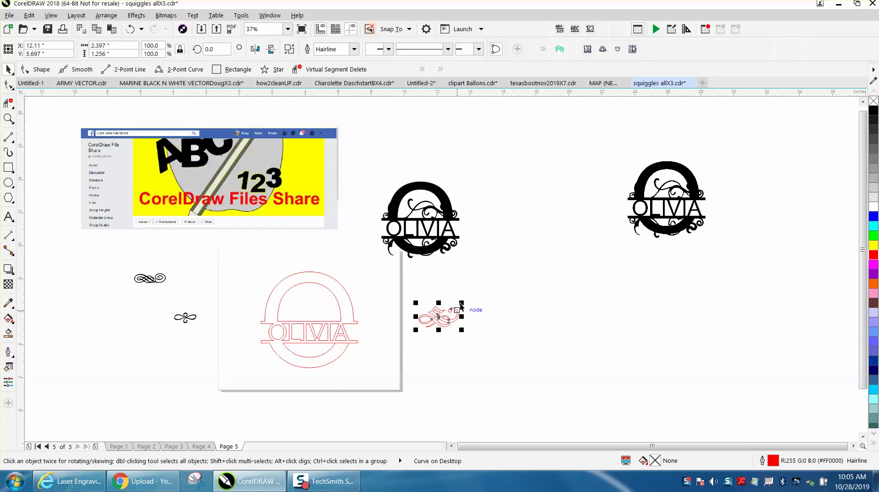
pyautogui.moveTo(461, 302); pyautogui.dragTo(484, 290)
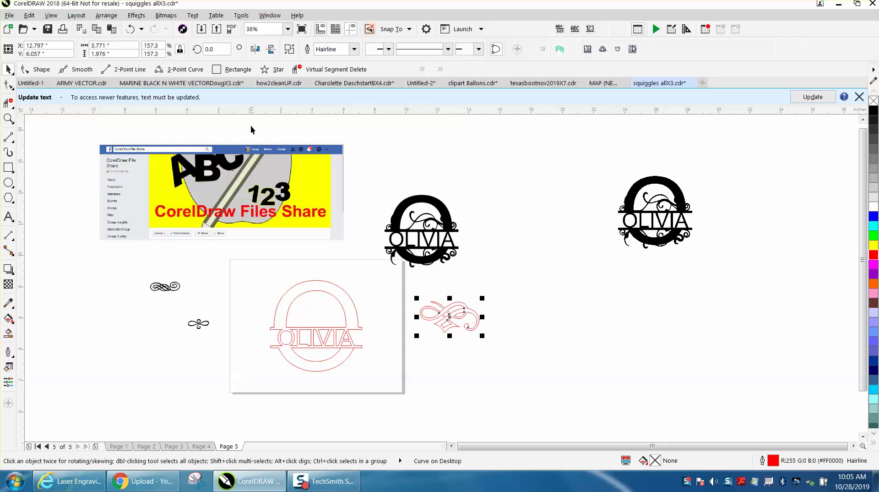
# Mirror the ornate flourish horizontally and vertically, and place it over the upper right side of the O.
pyautogui.click(255, 49)
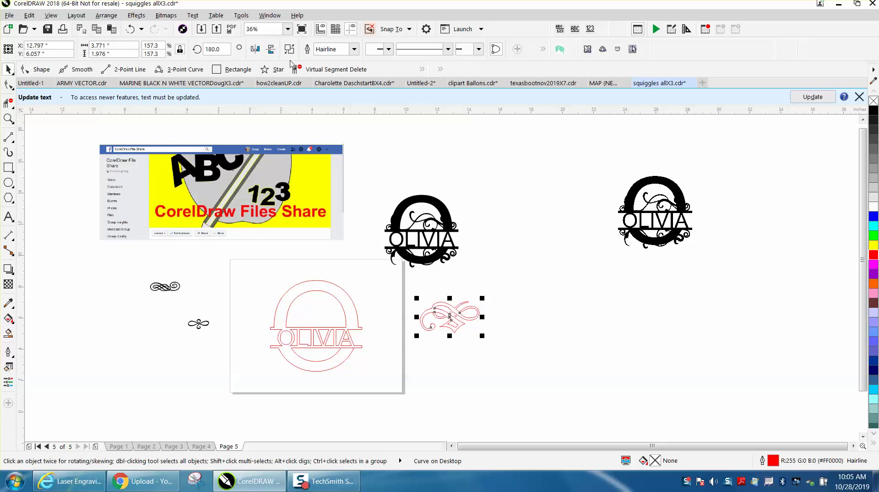
pyautogui.click(269, 48)
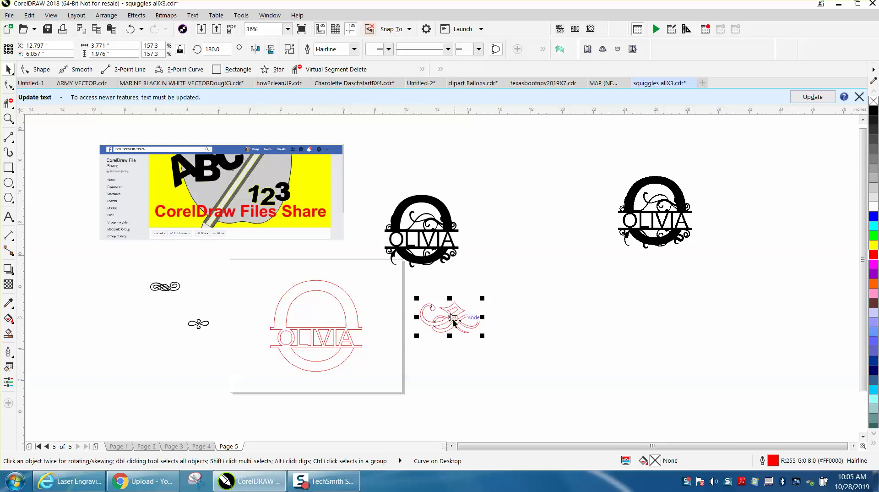
pyautogui.moveTo(483, 299)
pyautogui.mouseDown()
pyautogui.moveTo(454, 314)
pyautogui.moveTo(342, 320)
pyautogui.moveTo(334, 311)
pyautogui.mouseUp()
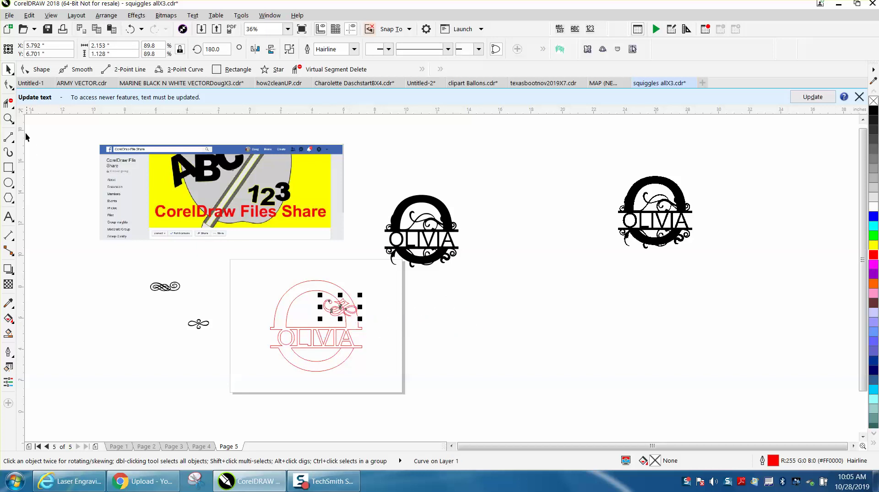
# Enlarge the flourish to about 3.14 by 1.65 inches and position it across the O's right side, overlapping the top bar.
pyautogui.click(8, 118)
pyautogui.moveTo(284, 264); pyautogui.dragTo(481, 379)
pyautogui.click(9, 70)
pyautogui.moveTo(375, 263); pyautogui.dragTo(411, 287)
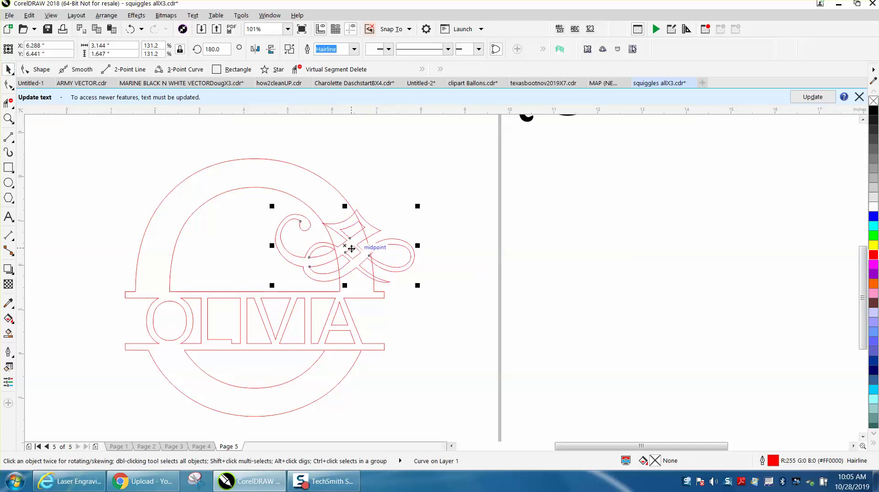
pyautogui.moveTo(347, 248); pyautogui.dragTo(338, 271)
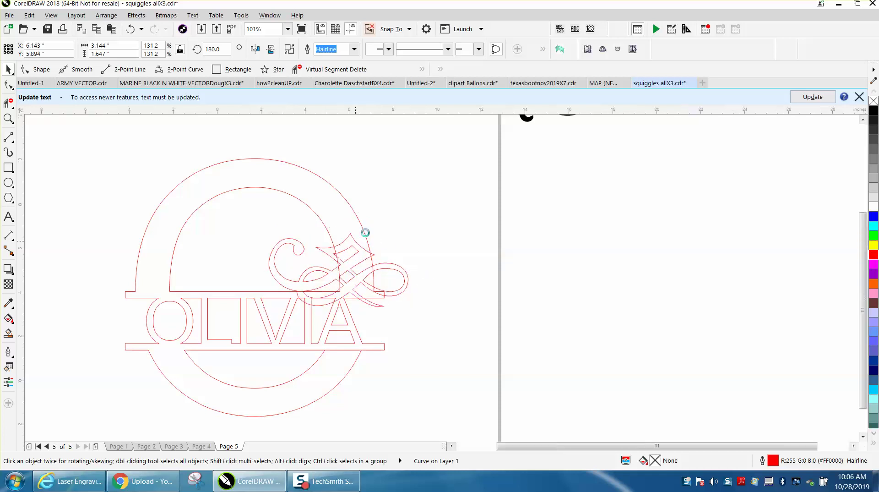
# Try to weld the monogram outline and the flourish into a single curve, and undo it.
pyautogui.scroll(-2, 363, 231)
pyautogui.moveTo(220, 181); pyautogui.dragTo(467, 350)
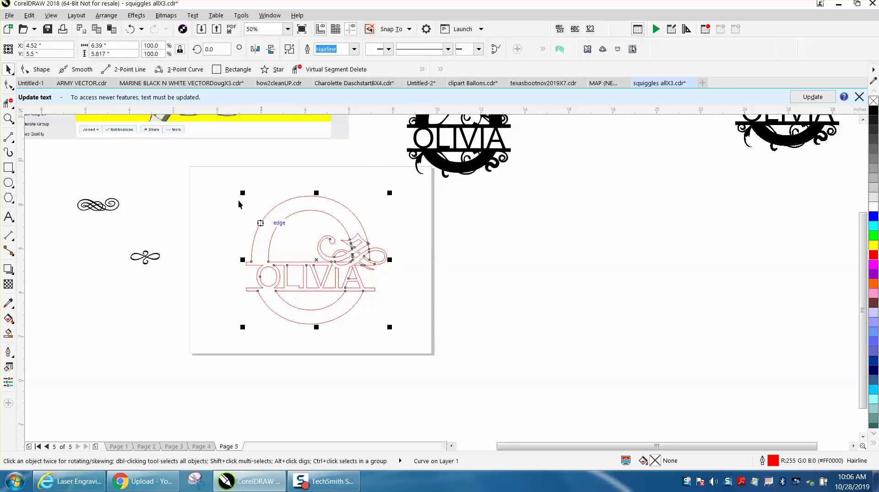
pyautogui.click(8, 118)
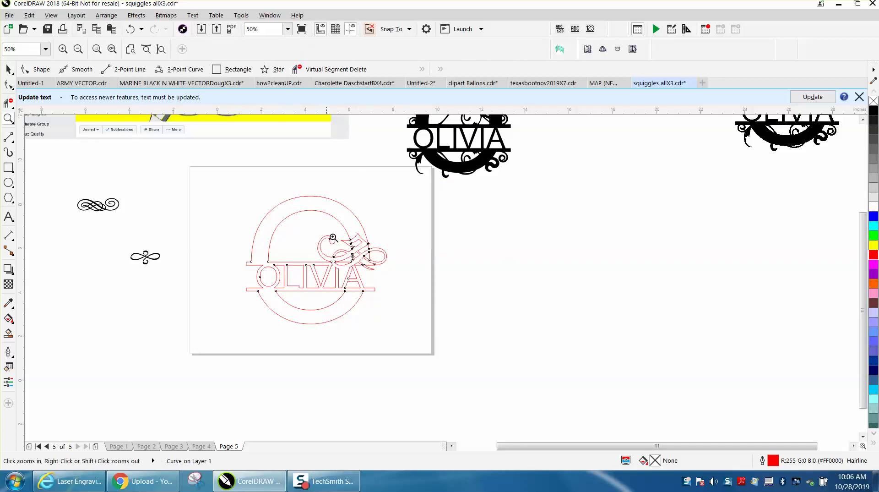
pyautogui.moveTo(332, 237); pyautogui.dragTo(388, 270)
pyautogui.rightClick(416, 269)
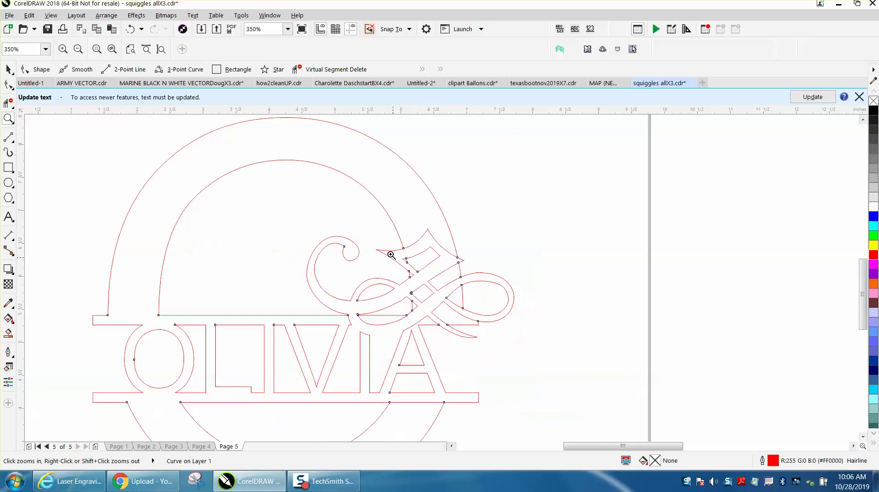
pyautogui.click(131, 30)
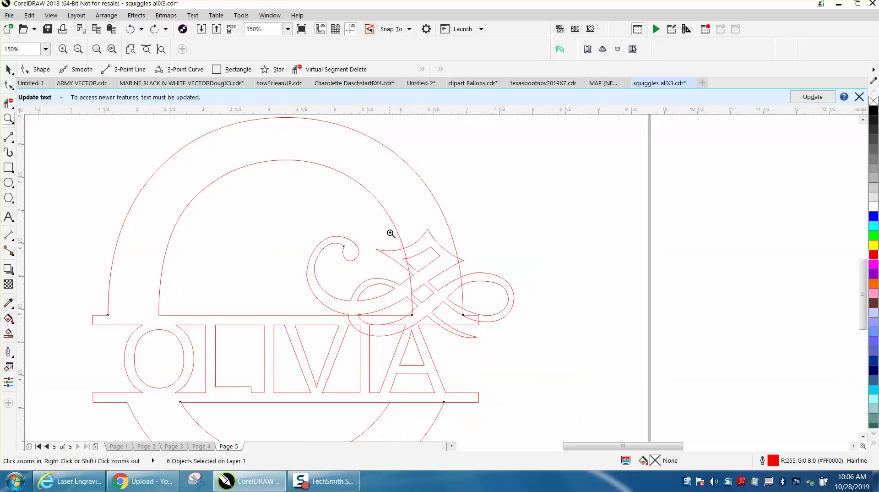
# Try shaping the selected monogram and flourish with Back Minus Front, and undo the result.
pyautogui.click(11, 70)
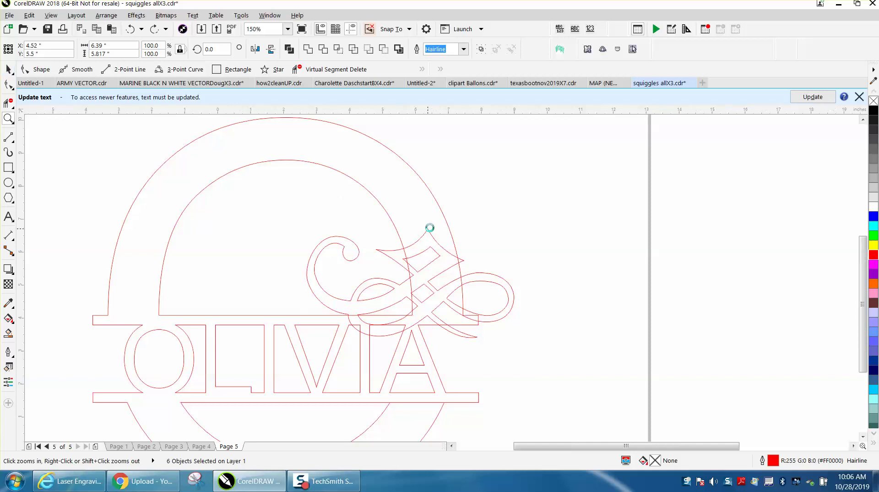
pyautogui.scroll(-2, 427, 225)
pyautogui.moveTo(240, 153); pyautogui.dragTo(507, 380)
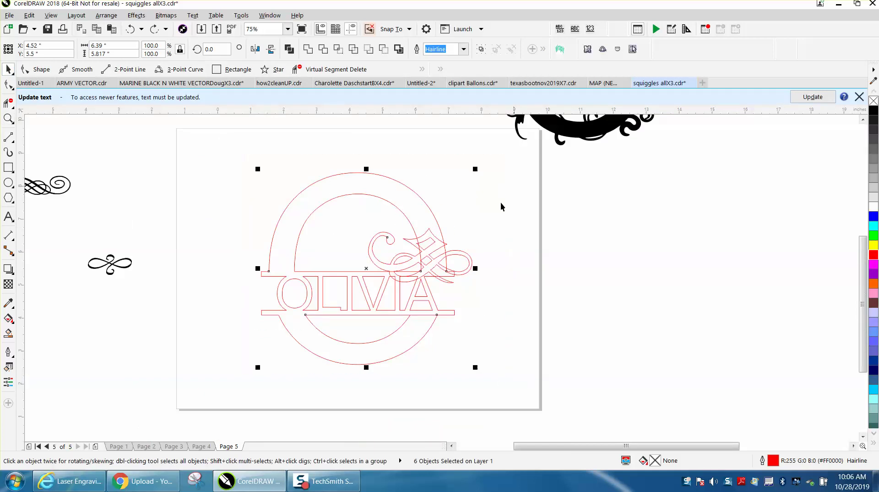
pyautogui.click(383, 49)
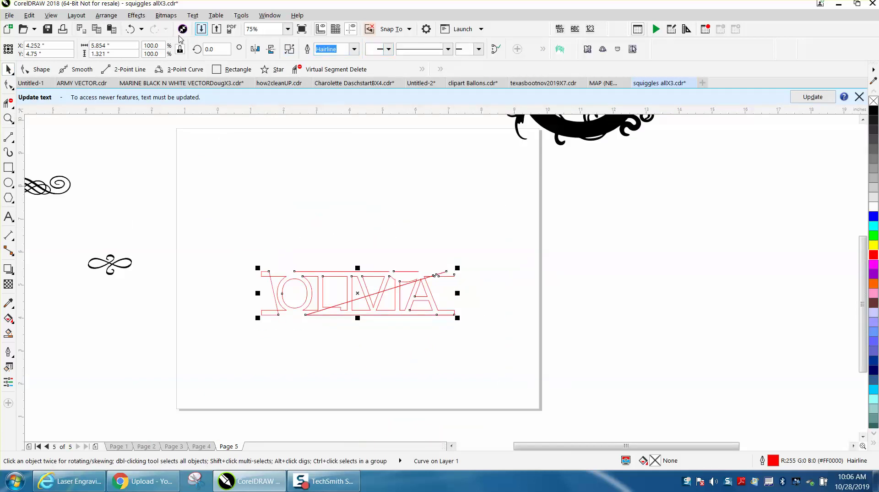
pyautogui.click(130, 29)
pyautogui.hotkey('ctrl', 'z')
pyautogui.click(130, 29)
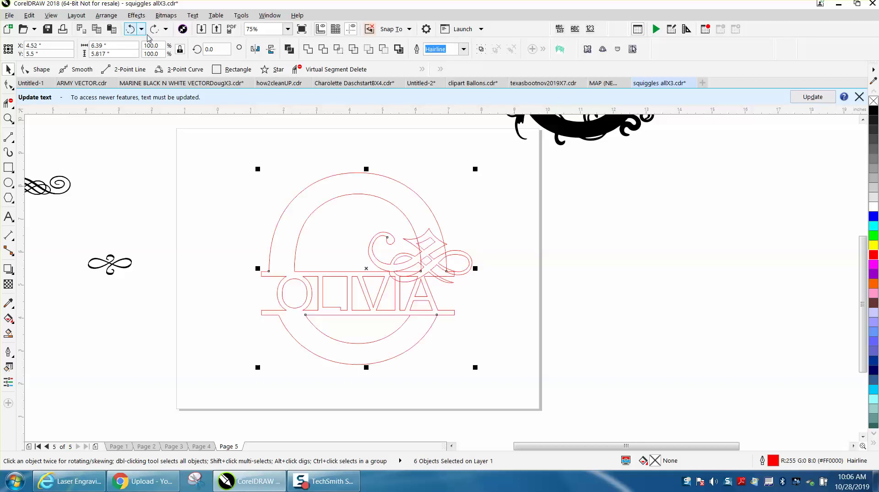
# Dismiss the text update notice, and delete the flourish and bar segments lying inside the O's right band with Virtual Segment Delete.
pyautogui.click(859, 97)
pyautogui.click(8, 118)
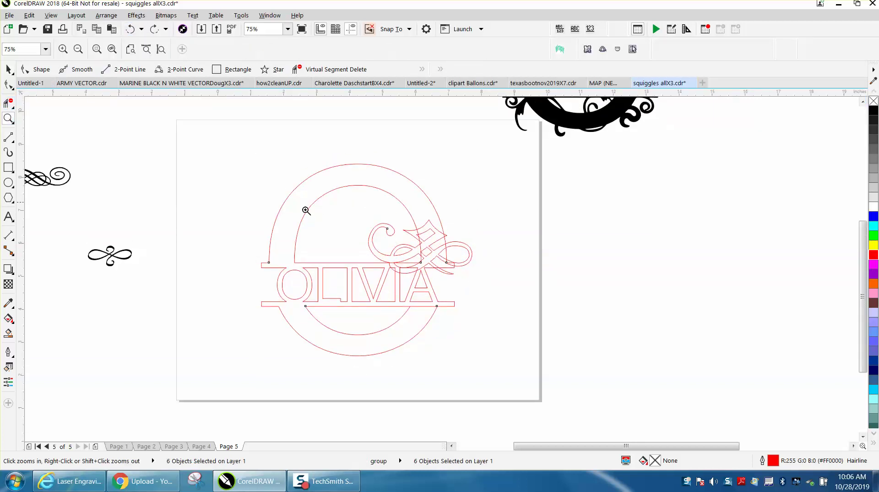
pyautogui.moveTo(343, 222); pyautogui.dragTo(529, 298)
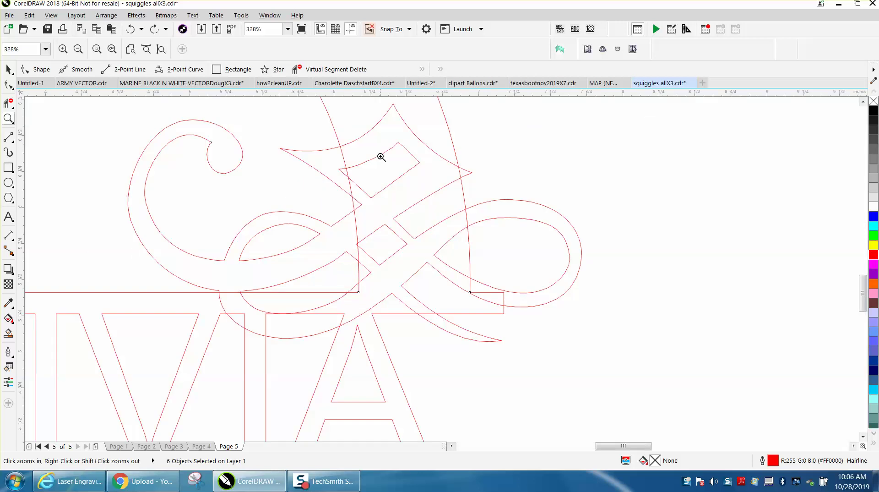
pyautogui.click(331, 69)
pyautogui.moveTo(381, 114); pyautogui.dragTo(423, 289)
pyautogui.click(450, 260)
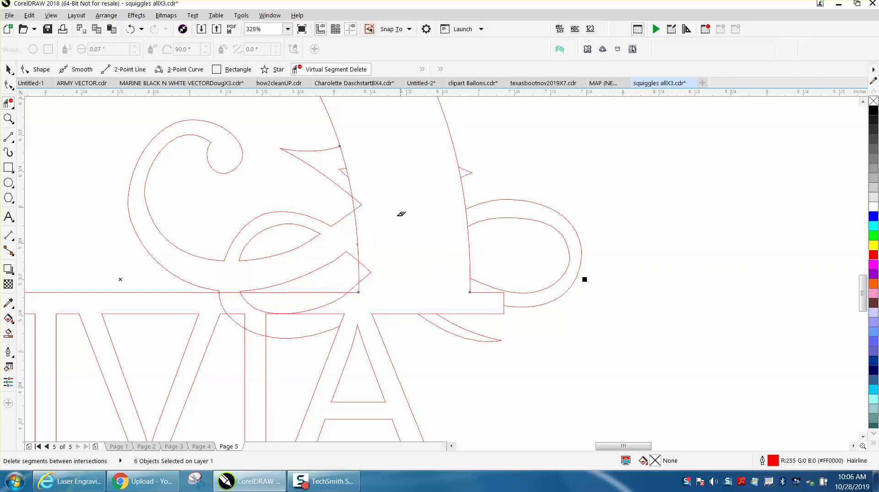
# Trim the O's outer right edge, the bar's end and the small flourish tips so the flourish joins the band.
pyautogui.click(363, 200)
pyautogui.click(468, 217)
pyautogui.click(481, 291)
pyautogui.click(470, 283)
pyautogui.click(349, 173)
pyautogui.click(131, 29)
pyautogui.click(351, 174)
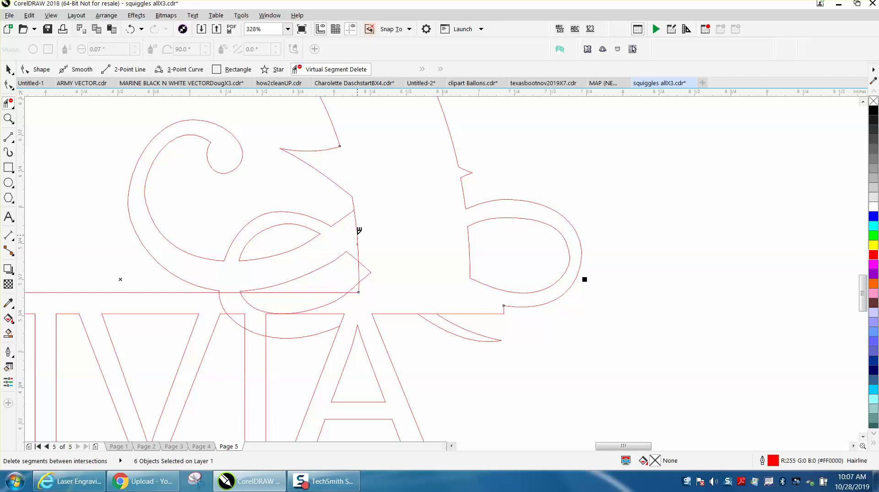
# Delete the segments of the O's inner edge and the top bar's upper edge where the flourish crosses them.
pyautogui.click(358, 231)
pyautogui.click(358, 268)
pyautogui.click(358, 243)
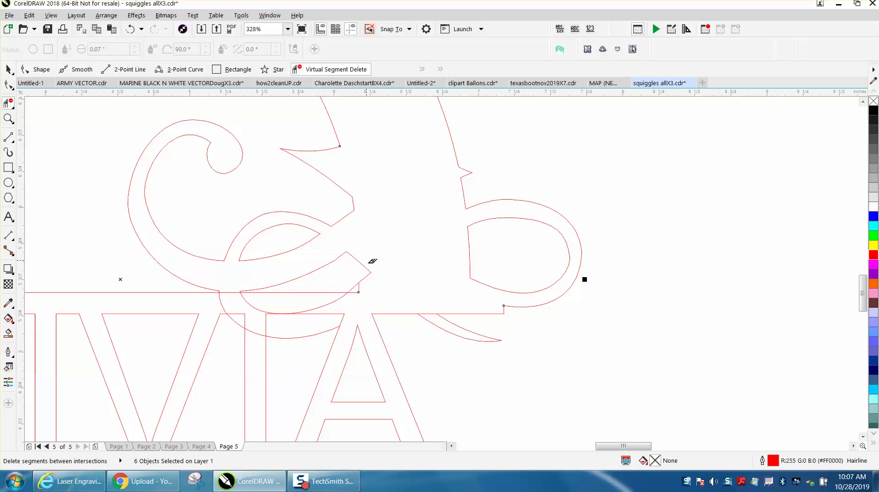
pyautogui.click(357, 289)
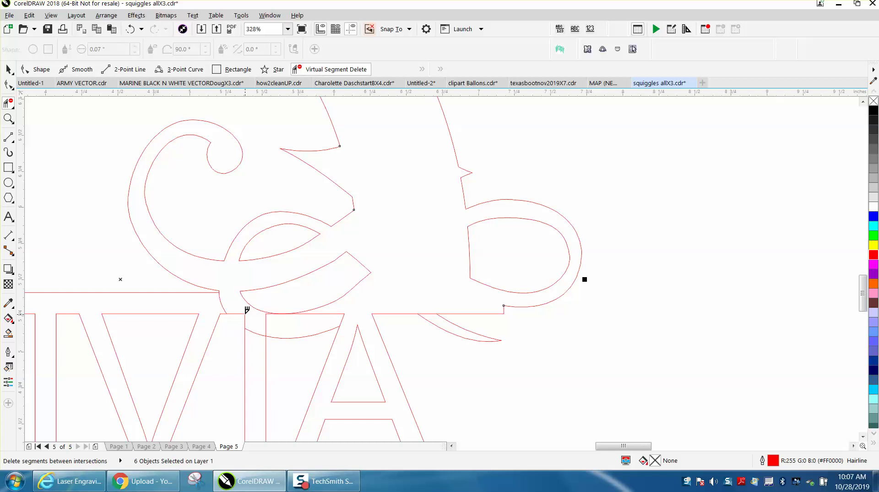
# Delete the top bar's lower edge segments where the flourish crosses above the I and A, and undo the last cut.
pyautogui.click(246, 310)
pyautogui.click(323, 310)
pyautogui.click(224, 301)
pyautogui.click(130, 28)
pyautogui.scroll(-2, 236, 289)
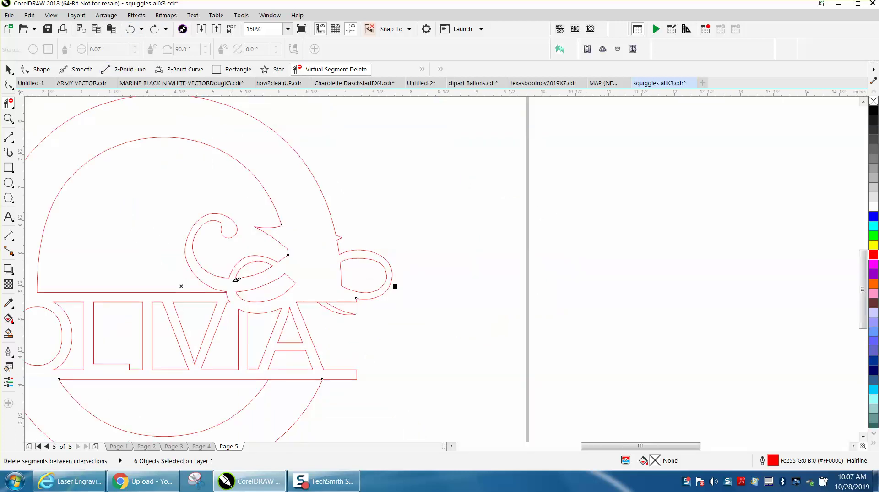
pyautogui.scroll(-1, 236, 280)
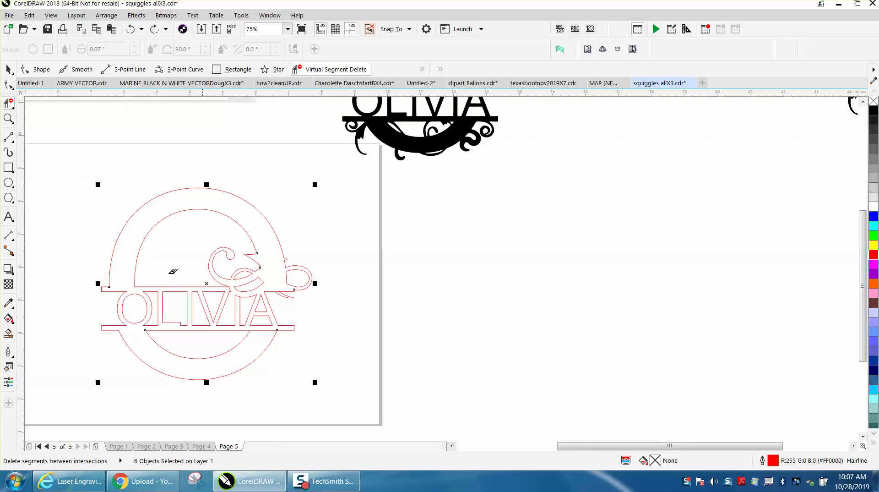
# Delete the short piece of the top bar's lower edge between the two lines of the flourish's tail.
pyautogui.click(11, 119)
pyautogui.moveTo(268, 291); pyautogui.dragTo(349, 319)
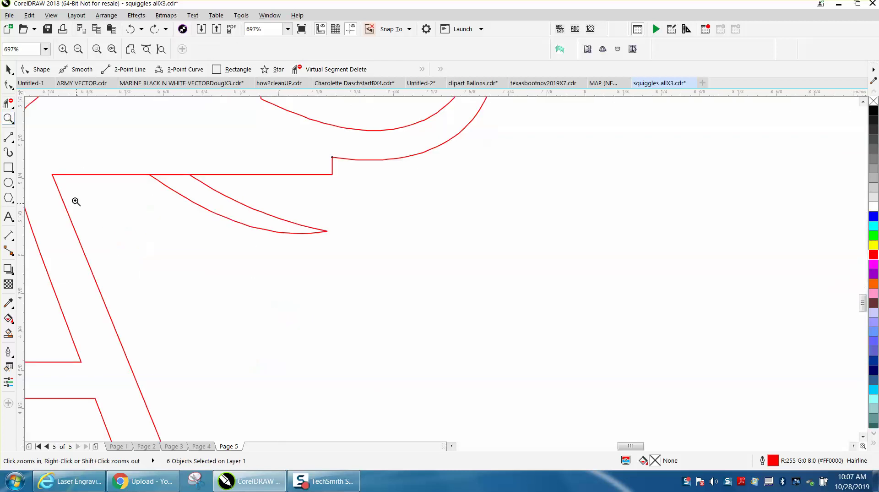
pyautogui.click(8, 103)
pyautogui.click(177, 174)
pyautogui.scroll(-3, 455, 249)
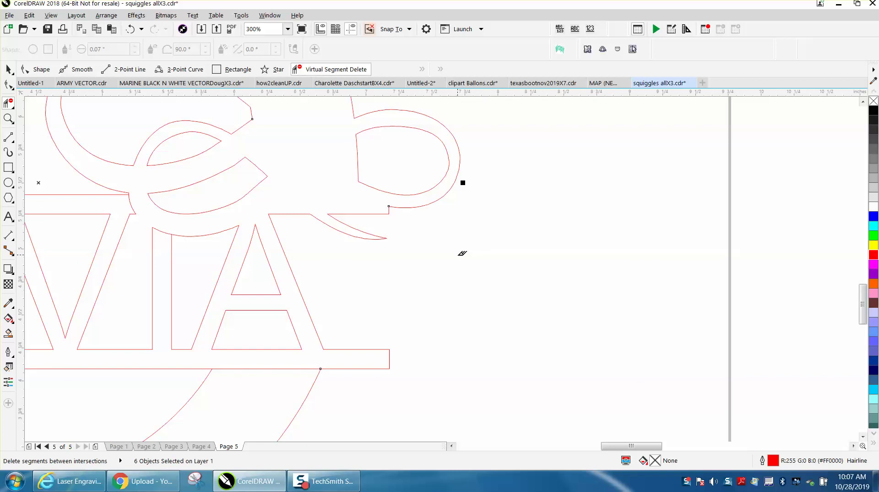
pyautogui.scroll(-3, 462, 254)
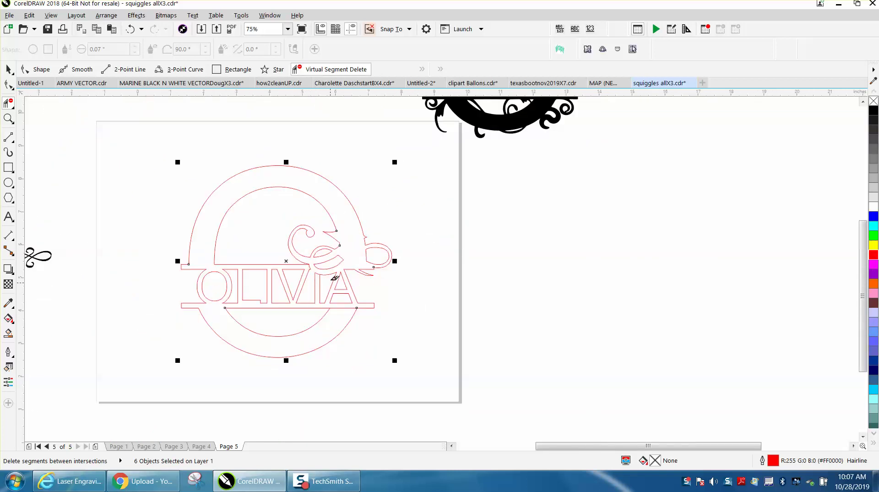
# Try filling the monogram and flourish outline solid black with Smart Fill, and undo the fill.
pyautogui.click(8, 333)
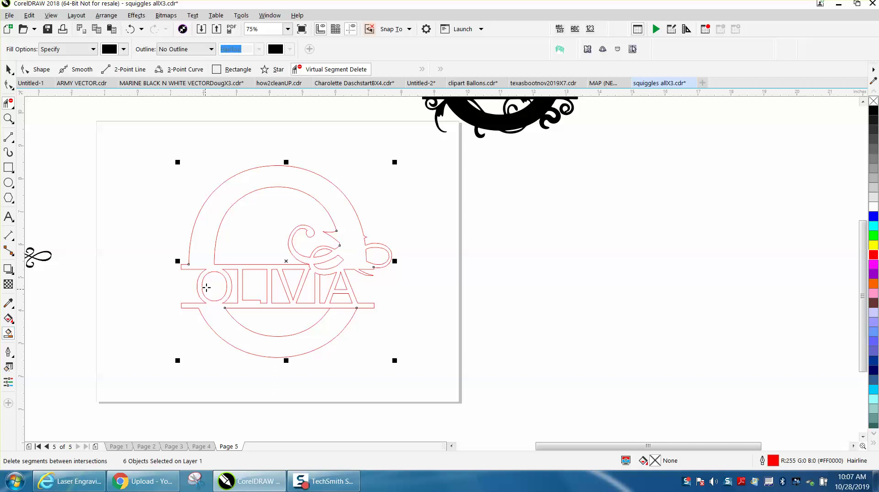
pyautogui.click(204, 253)
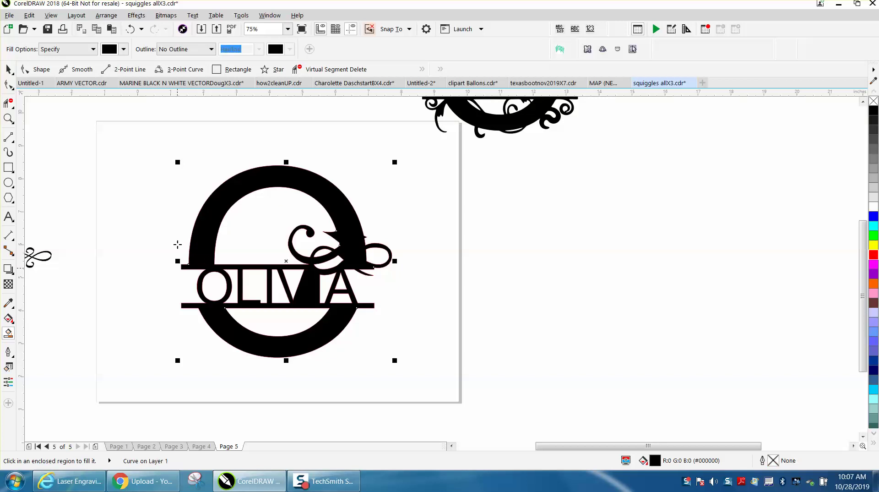
pyautogui.click(131, 28)
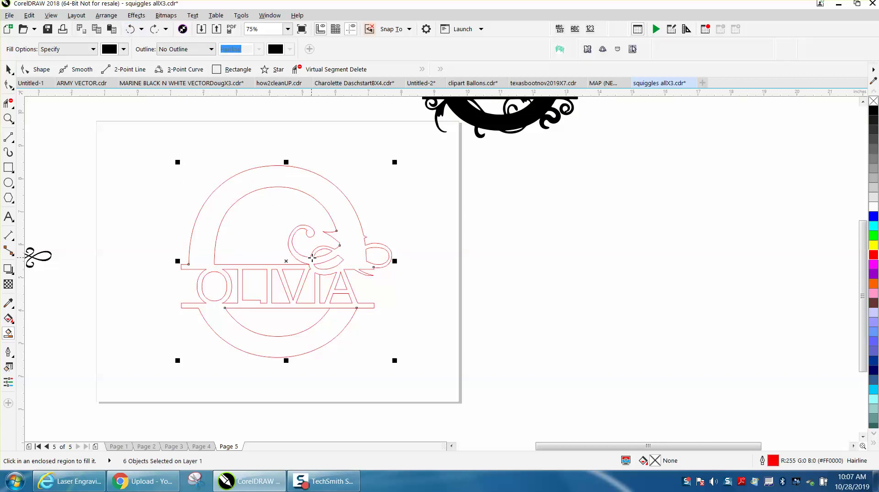
# Undo the last segment deletions along the top bar's lower edge around the I, the A and the flourish's tail.
pyautogui.click(8, 118)
pyautogui.moveTo(273, 247); pyautogui.dragTo(423, 323)
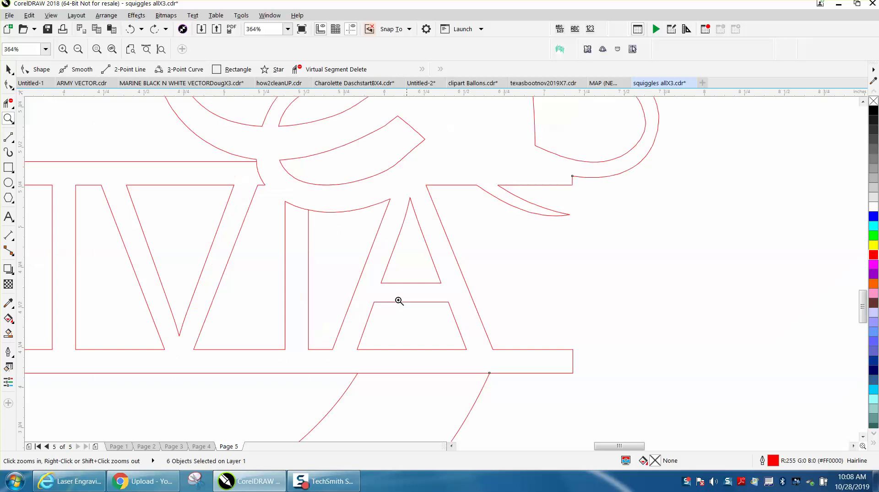
pyautogui.click(131, 29)
pyautogui.click(130, 29)
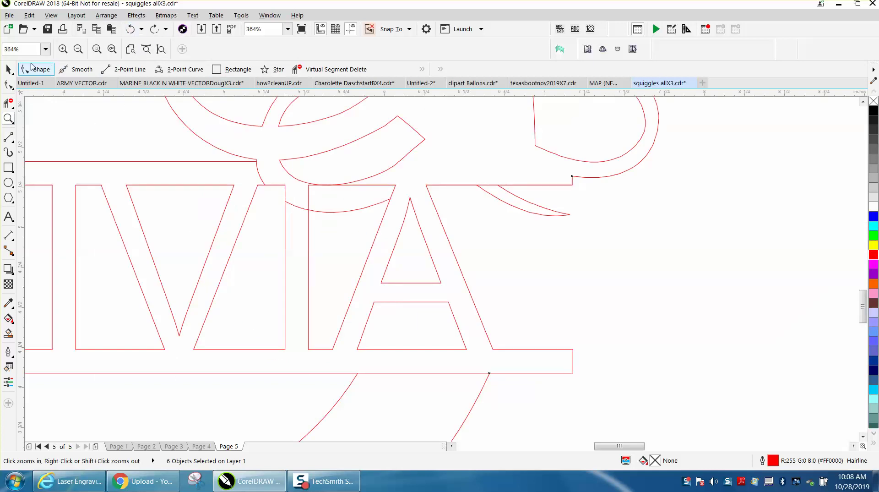
# Delete the flourish segments crossing the I and the piece below the top bar between the I and the A.
pyautogui.click(8, 103)
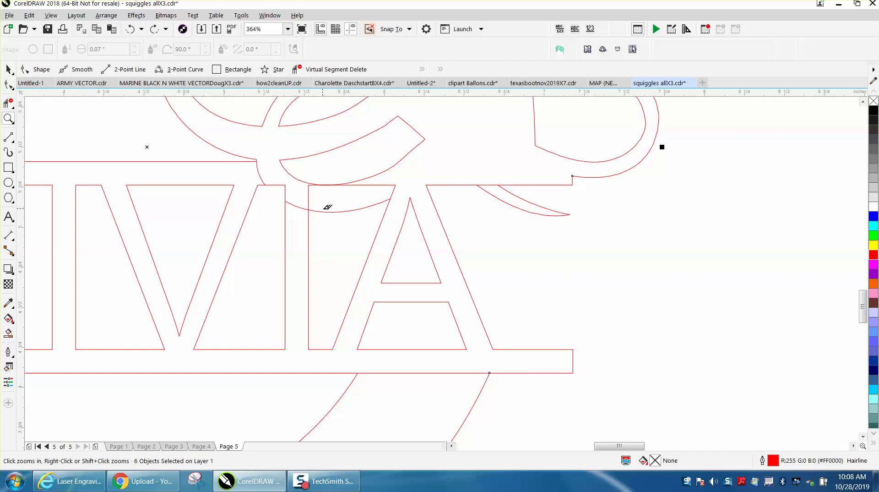
pyautogui.click(299, 205)
pyautogui.click(260, 170)
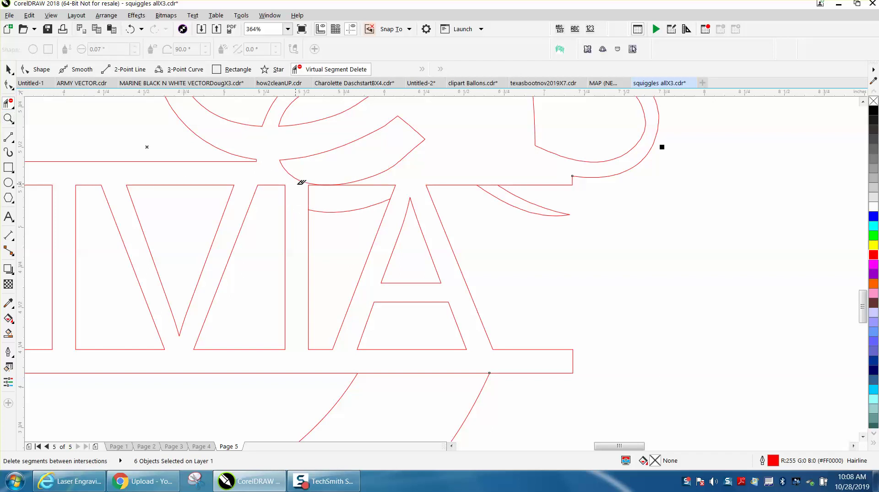
pyautogui.click(336, 209)
# Delete the clustered nodes on the rising part of the flourish's lower curve above the A.
pyautogui.click(8, 118)
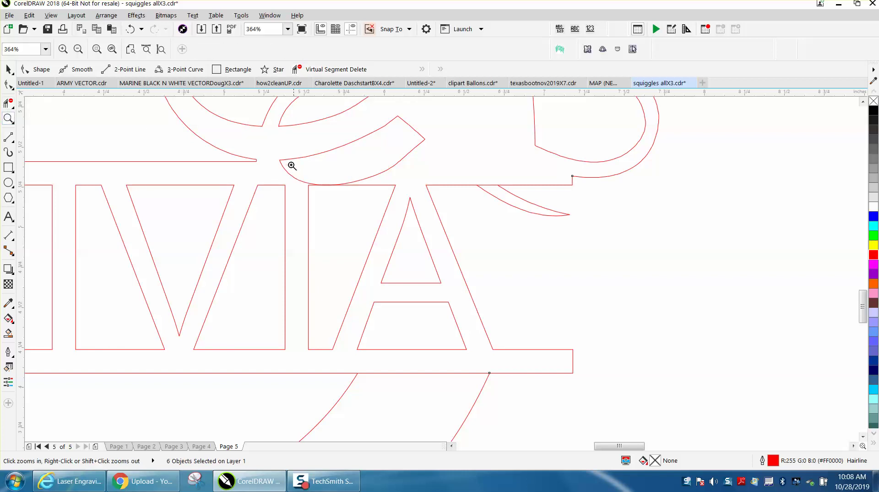
pyautogui.moveTo(278, 156); pyautogui.dragTo(442, 215)
pyautogui.click(8, 85)
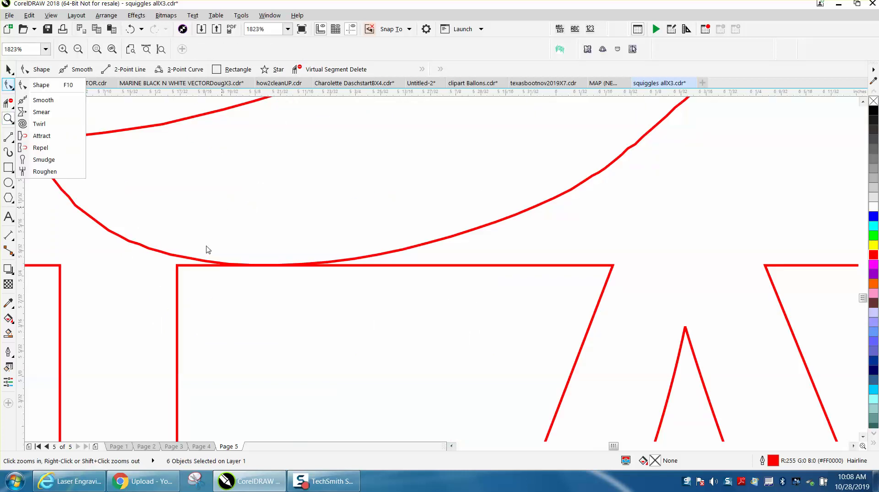
pyautogui.click(41, 85)
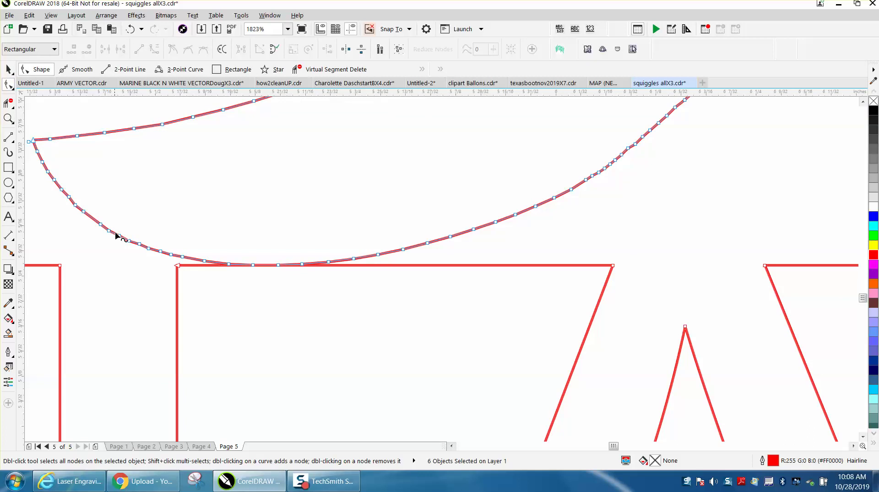
pyautogui.scroll(-2, 108, 178)
pyautogui.moveTo(302, 240); pyautogui.dragTo(303, 241)
pyautogui.press('Delete')
pyautogui.click(130, 29)
pyautogui.moveTo(327, 205); pyautogui.dragTo(322, 205)
pyautogui.press('Delete')
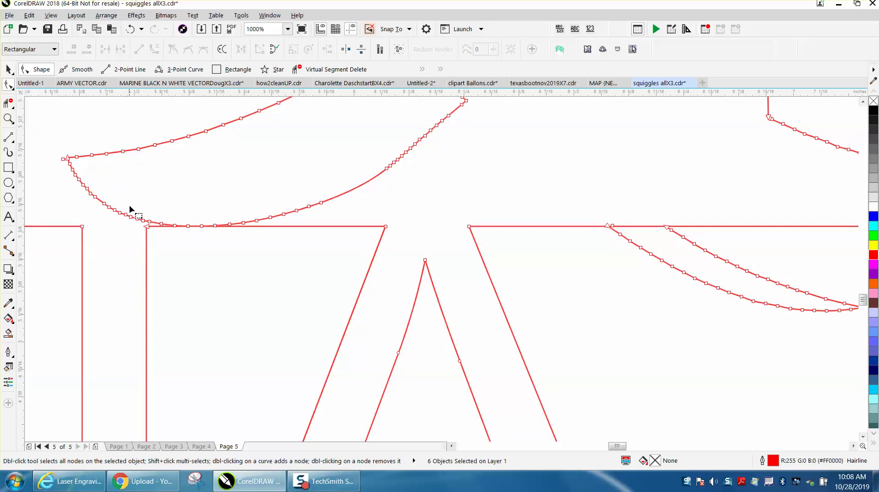
# Remove the excess nodes along the descending part of the flourish's lower curve above the I.
pyautogui.moveTo(118, 206); pyautogui.dragTo(144, 225)
pyautogui.press('Delete')
pyautogui.moveTo(70, 173); pyautogui.dragTo(120, 222)
pyautogui.press('Delete')
# Raise the nodes of the flourish's lower curve that touch the top bar, and delete the surrounding nodes to smooth the curve.
pyautogui.moveTo(170, 212); pyautogui.dragTo(248, 203)
pyautogui.doubleClick(162, 223)
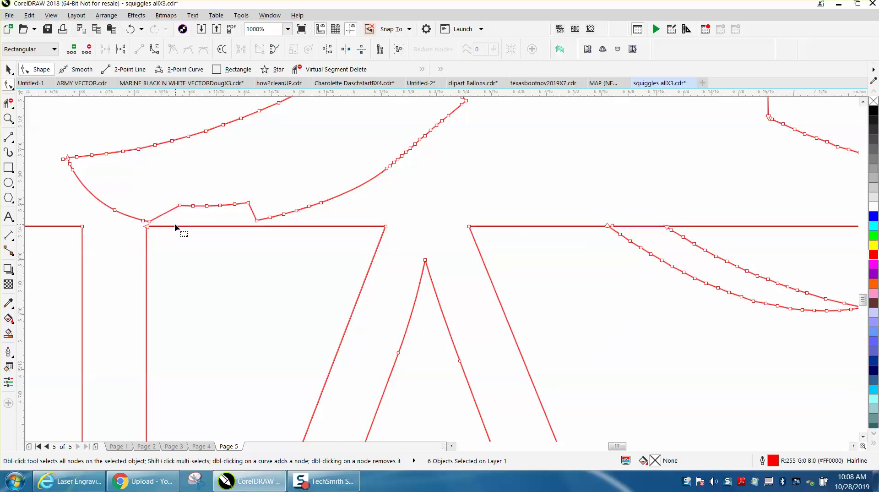
pyautogui.moveTo(255, 220); pyautogui.dragTo(256, 220)
pyautogui.press('Delete')
pyautogui.doubleClick(256, 220)
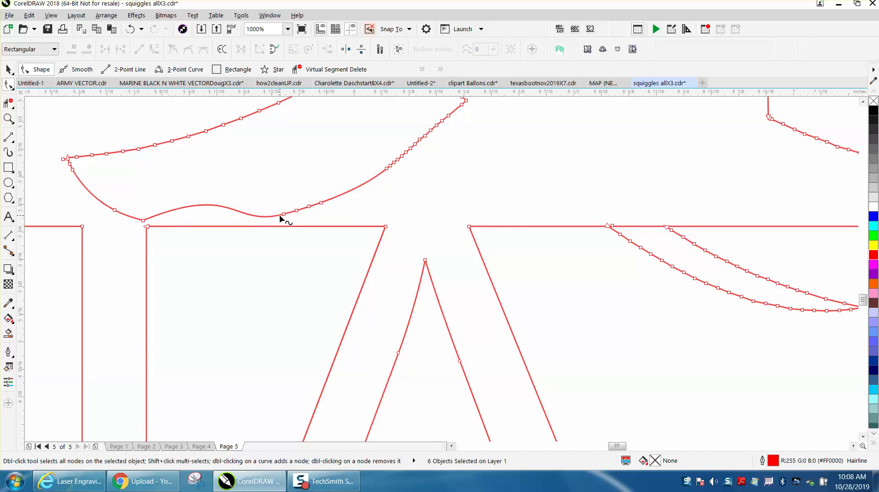
pyautogui.doubleClick(283, 213)
pyautogui.doubleClick(144, 220)
# Delete the short piece of the top bar's lower edge between the two lines of the flourish's tail.
pyautogui.scroll(-8, 280, 218)
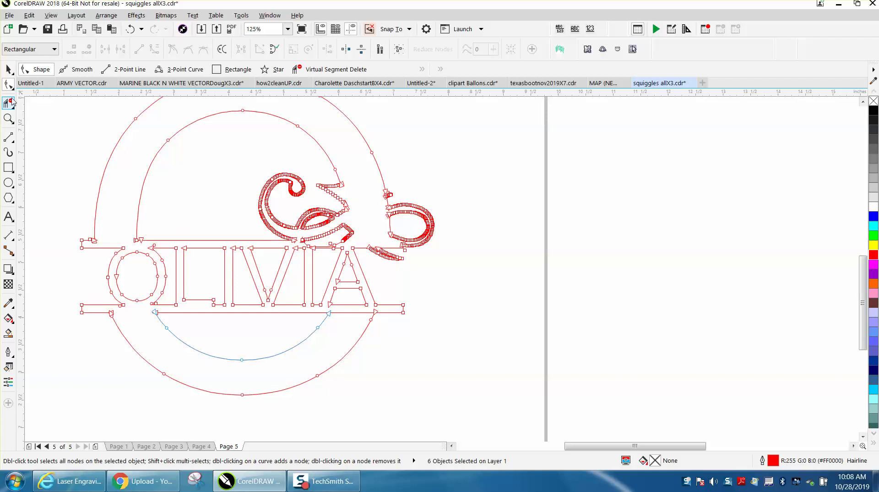
pyautogui.click(8, 69)
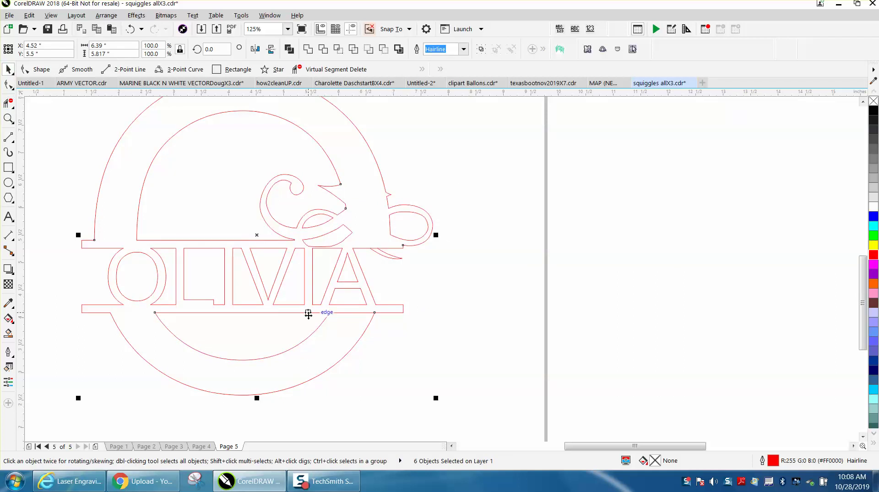
pyautogui.click(8, 118)
pyautogui.moveTo(351, 241); pyautogui.dragTo(415, 270)
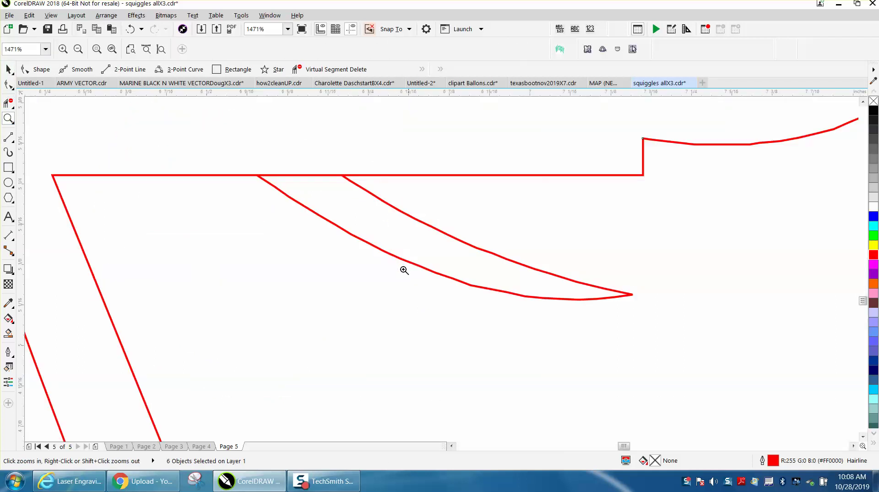
pyautogui.click(7, 105)
pyautogui.click(305, 174)
pyautogui.scroll(-6, 431, 253)
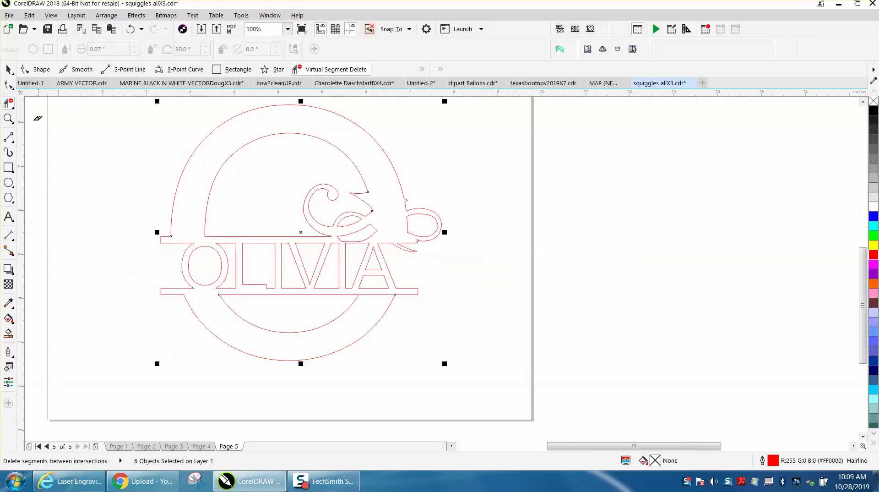
# Draw a rectangle about 7.17 by 6.71 inches around the monogram outline.
pyautogui.click(8, 70)
pyautogui.scroll(-1, 141, 141)
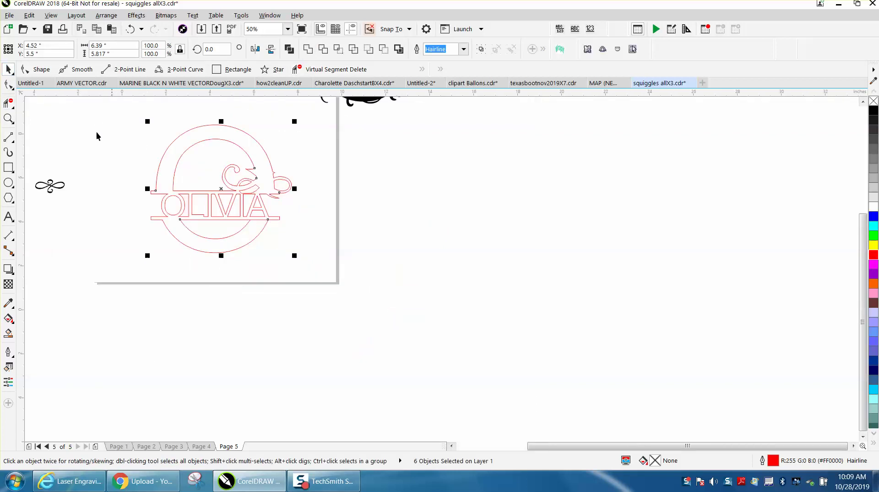
pyautogui.click(4, 169)
pyautogui.moveTo(146, 117); pyautogui.dragTo(303, 264)
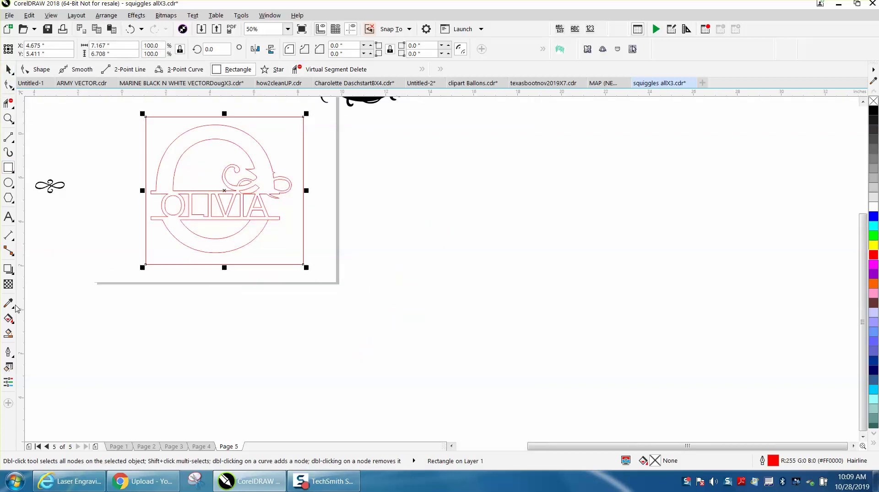
# Try filling the monogram and its merged flourish black with Smart Fill, inspect it, and undo the fill.
pyautogui.click(9, 332)
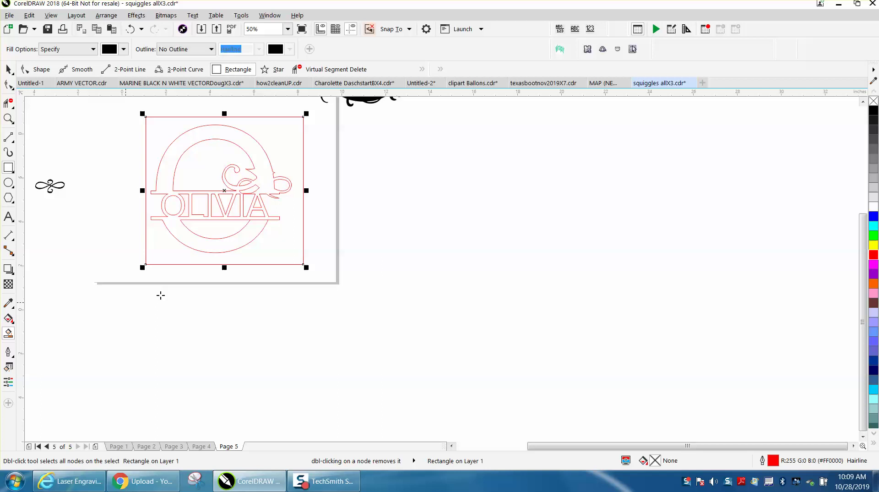
pyautogui.click(210, 247)
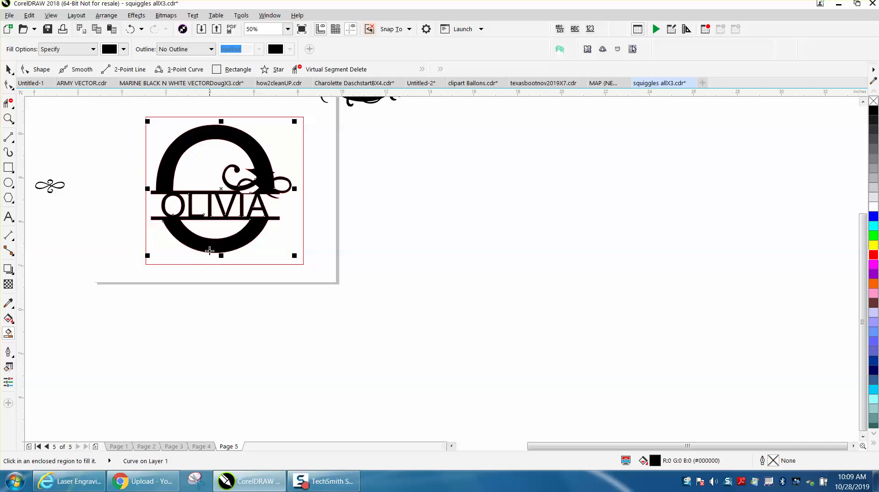
pyautogui.click(8, 69)
pyautogui.click(9, 119)
pyautogui.moveTo(155, 134); pyautogui.dragTo(323, 259)
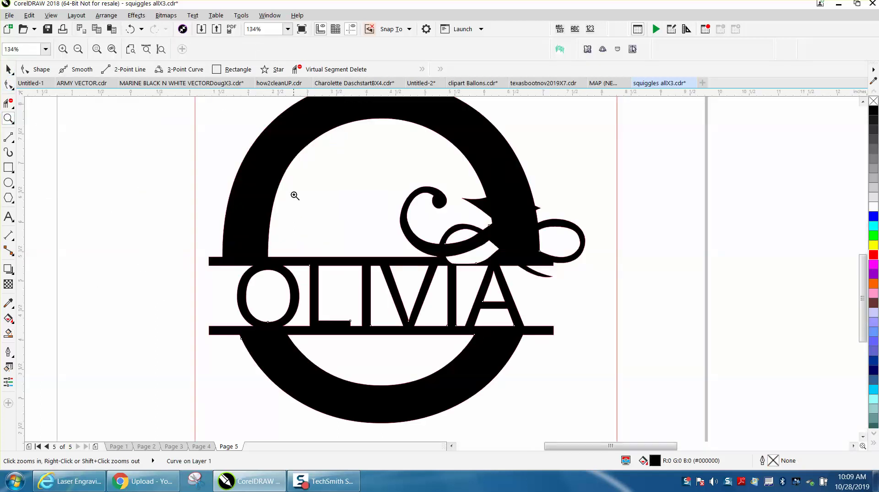
pyautogui.rightClick(506, 236)
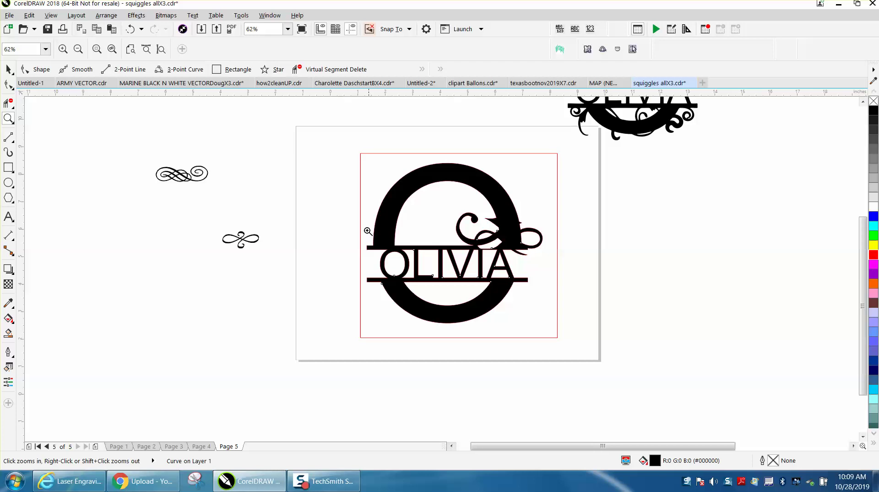
pyautogui.click(130, 30)
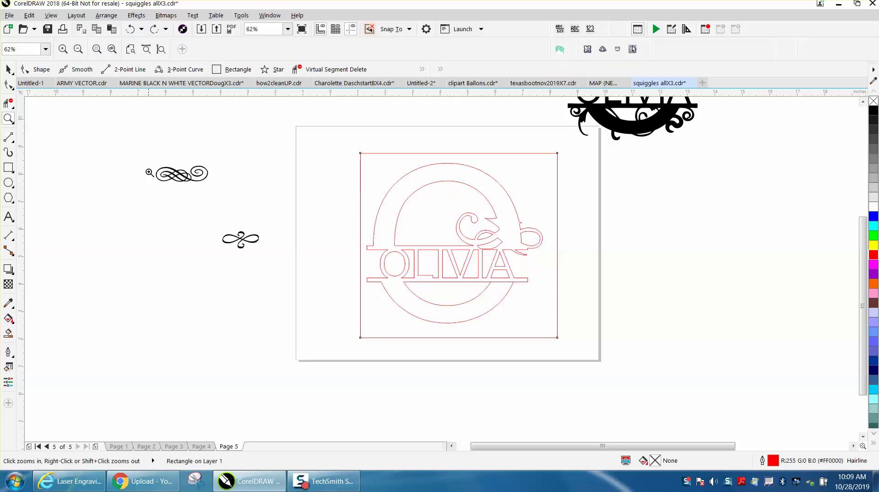
# Move the finished black sample monogram down beside the page.
pyautogui.click(8, 69)
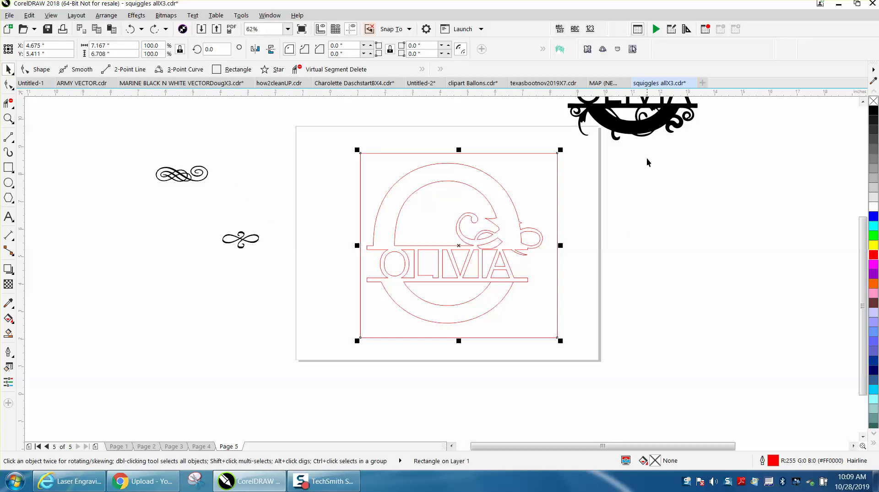
pyautogui.moveTo(642, 137); pyautogui.dragTo(677, 206)
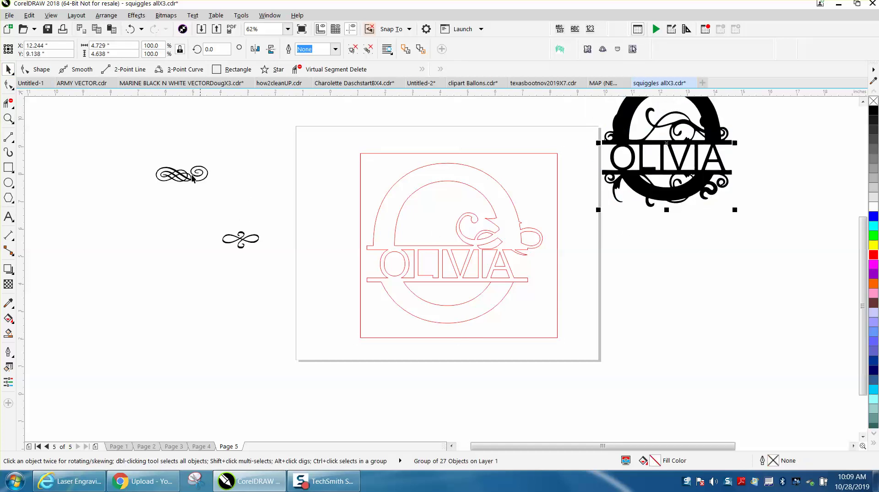
# Move the long swirl flourish below the small ornament, enlarge it to about 149%, remove its fill and outline it red.
pyautogui.moveTo(181, 176); pyautogui.dragTo(336, 337)
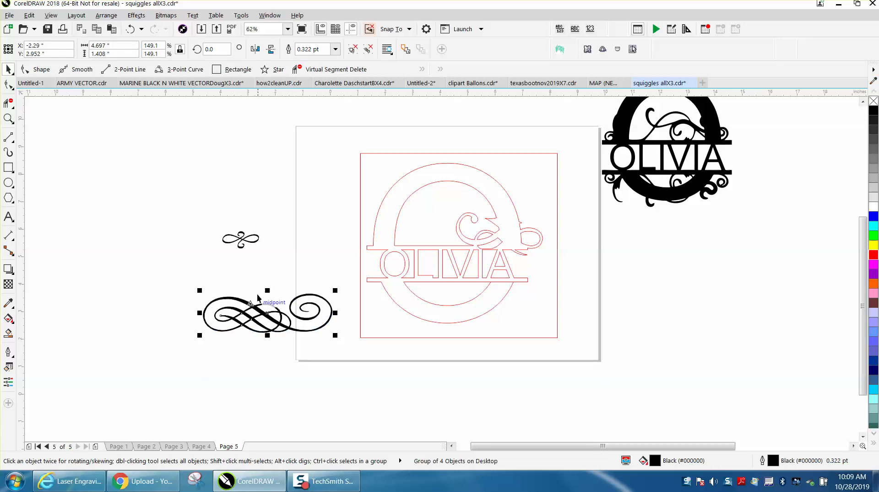
pyautogui.click(872, 104)
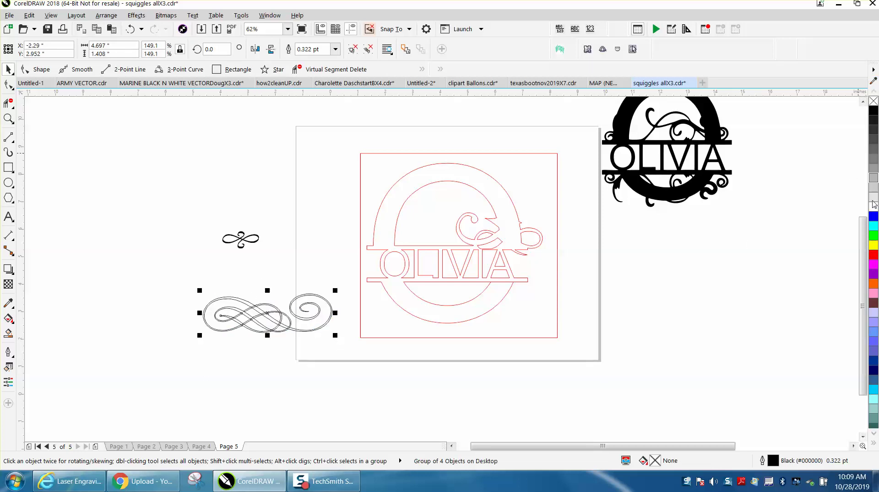
pyautogui.rightClick(872, 256)
# Try drawing a short line across the swirl flourish's stem beside its spiral, and undo it.
pyautogui.click(8, 137)
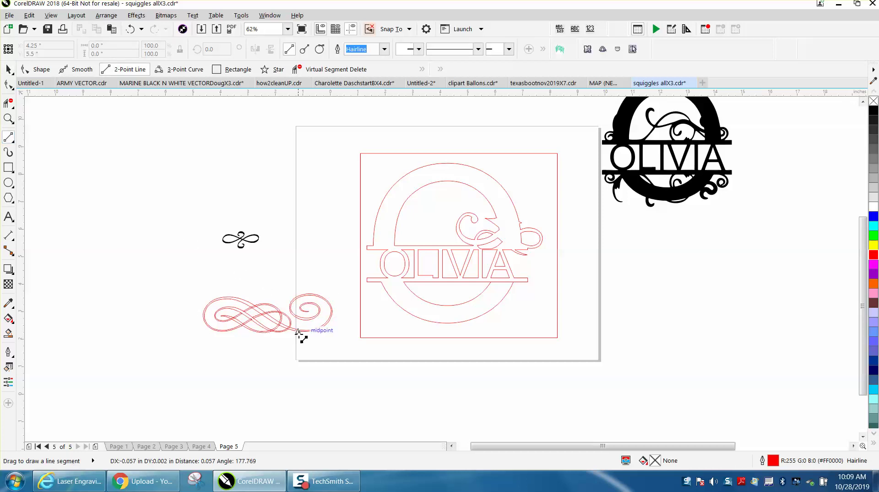
pyautogui.moveTo(300, 331); pyautogui.dragTo(294, 333)
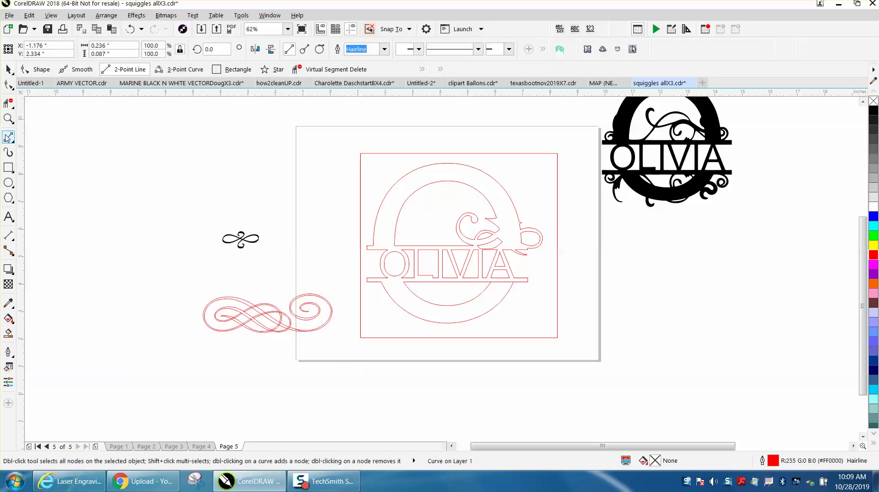
pyautogui.click(8, 118)
pyautogui.moveTo(400, 389); pyautogui.dragTo(247, 280)
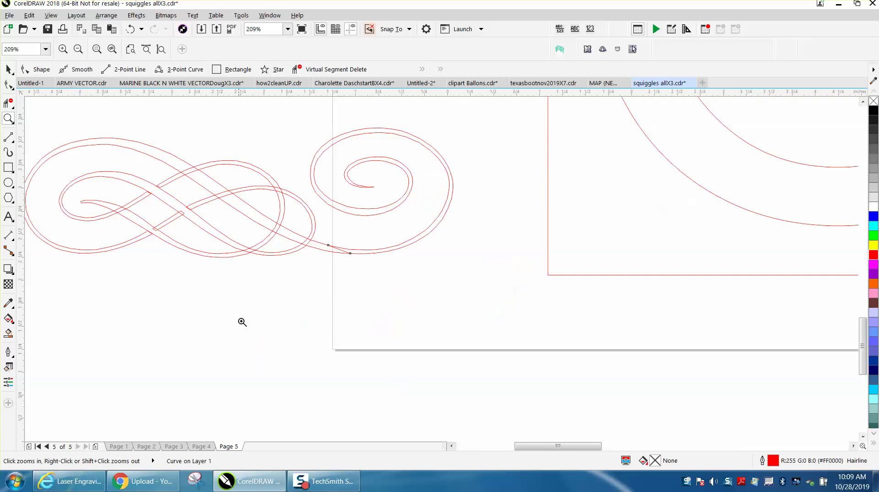
pyautogui.click(130, 28)
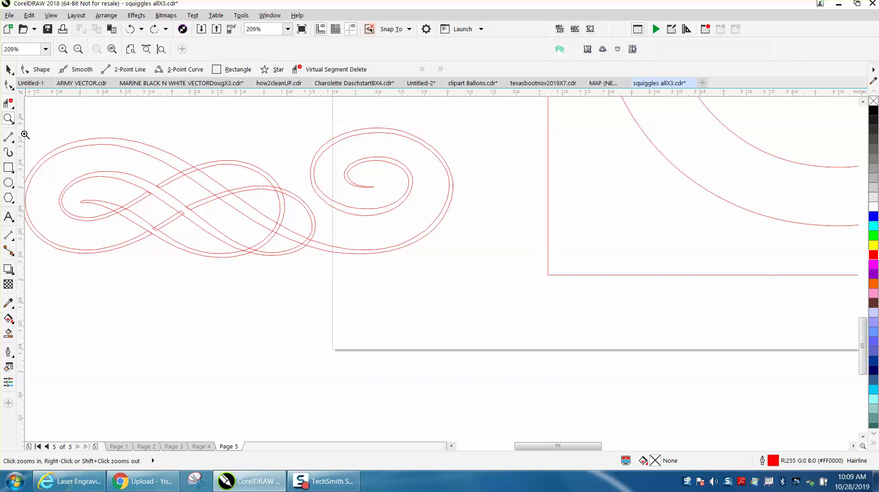
# Draw a slanted cutting line across the swirl flourish's stem, and fill the spiral end beyond it black with Smart Fill.
pyautogui.click(8, 136)
pyautogui.moveTo(336, 229); pyautogui.dragTo(313, 283)
pyautogui.click(8, 333)
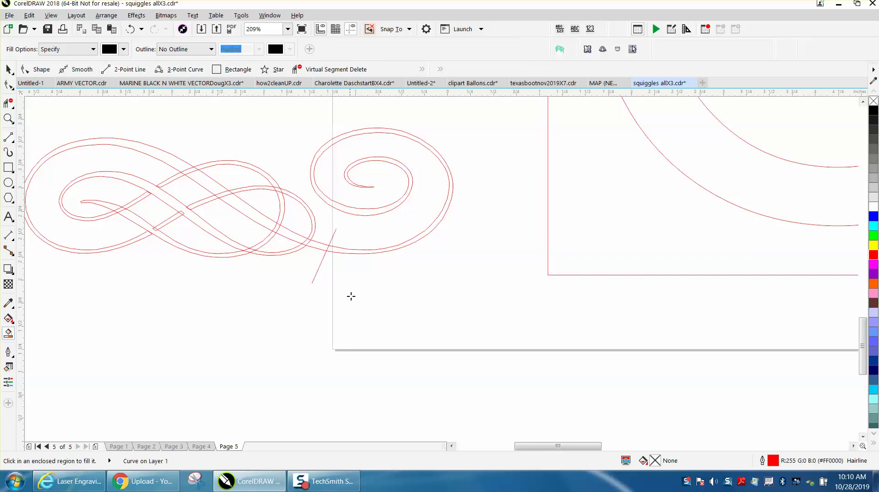
pyautogui.click(341, 252)
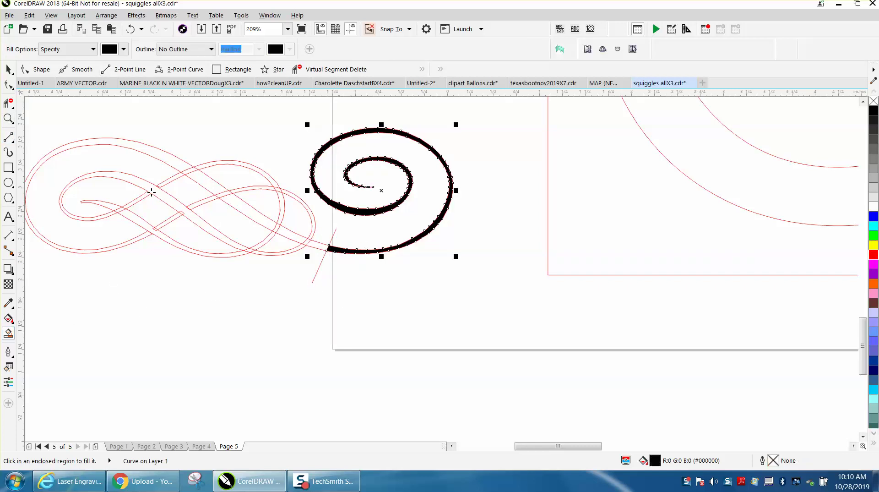
# Move the black spiral clear of the original flourish, remove its fill and give it a red outline.
pyautogui.click(8, 69)
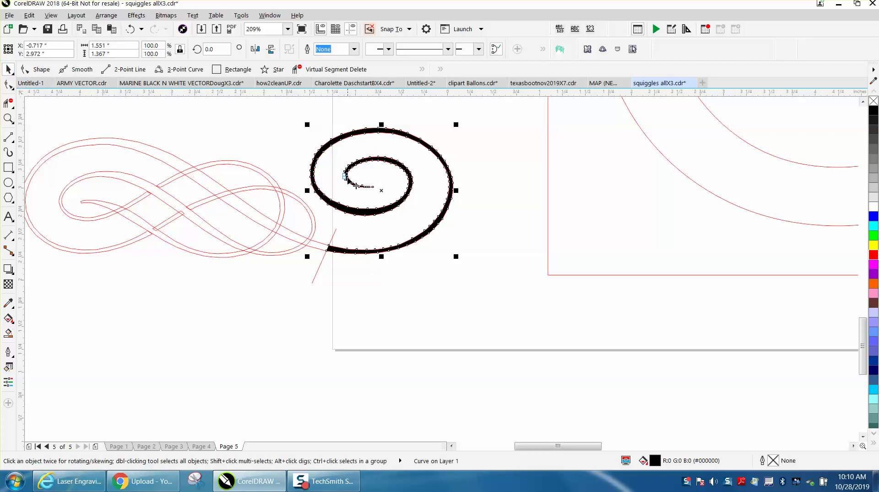
pyautogui.moveTo(382, 191); pyautogui.dragTo(482, 326)
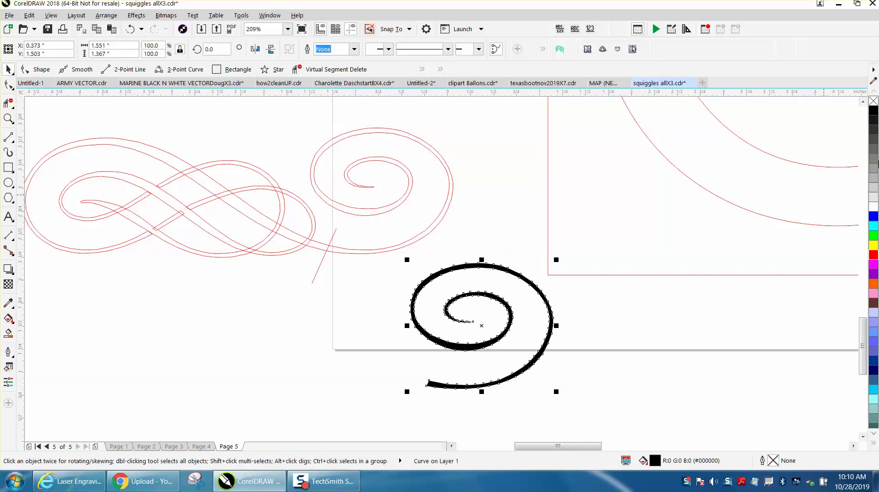
pyautogui.click(873, 102)
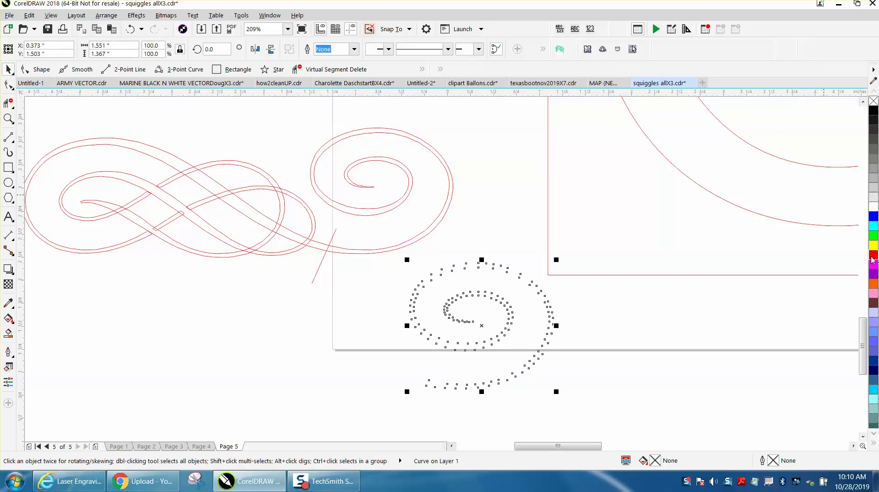
pyautogui.rightClick(872, 254)
# Place the spiral on the large O's lower-left curve, mirror it horizontally and vertically, and rotate it to about 131 degrees.
pyautogui.scroll(-3, 624, 300)
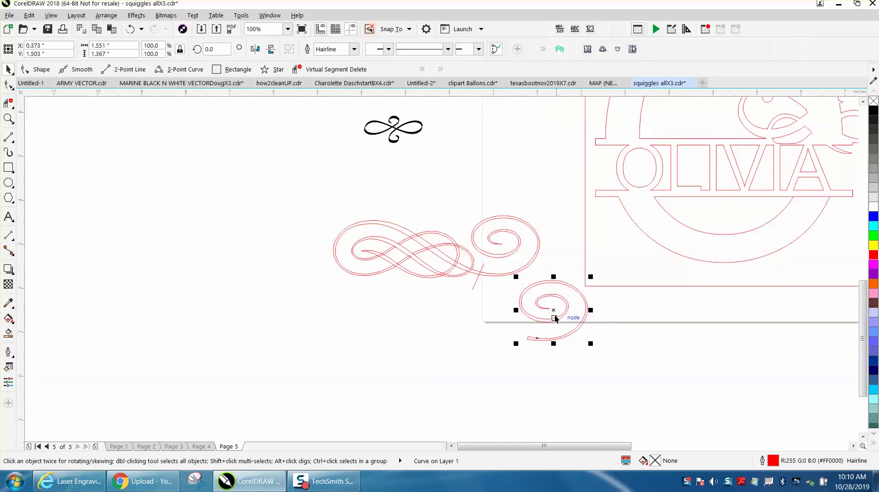
pyautogui.moveTo(553, 308); pyautogui.dragTo(646, 257)
pyautogui.click(258, 51)
pyautogui.click(271, 50)
pyautogui.click(646, 253)
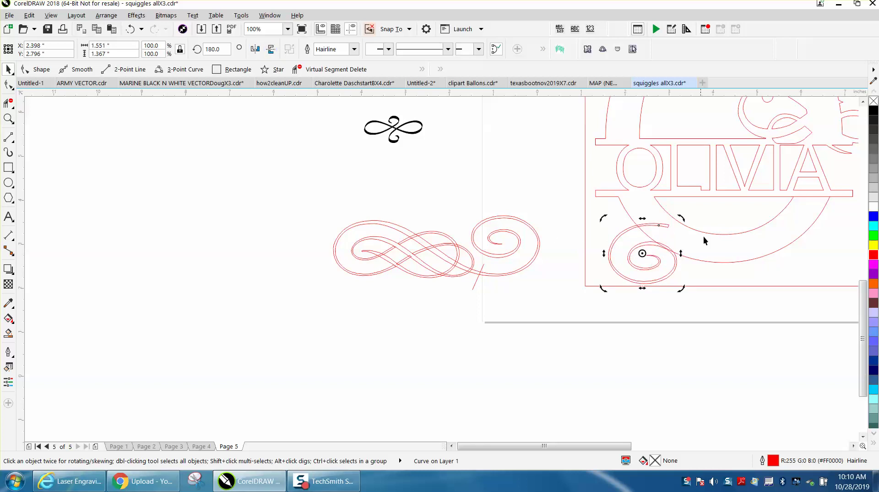
pyautogui.moveTo(680, 219); pyautogui.dragTo(712, 249)
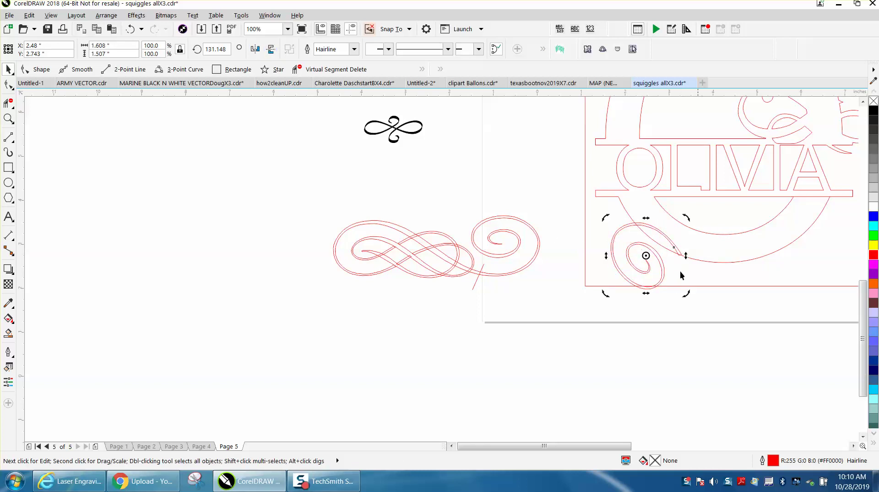
# Remove the rectangle framing the monogram, and shift the spiral up and left so its stem crosses the large O's outer lower-left curve.
pyautogui.click(646, 253)
pyautogui.moveTo(646, 253); pyautogui.dragTo(645, 252)
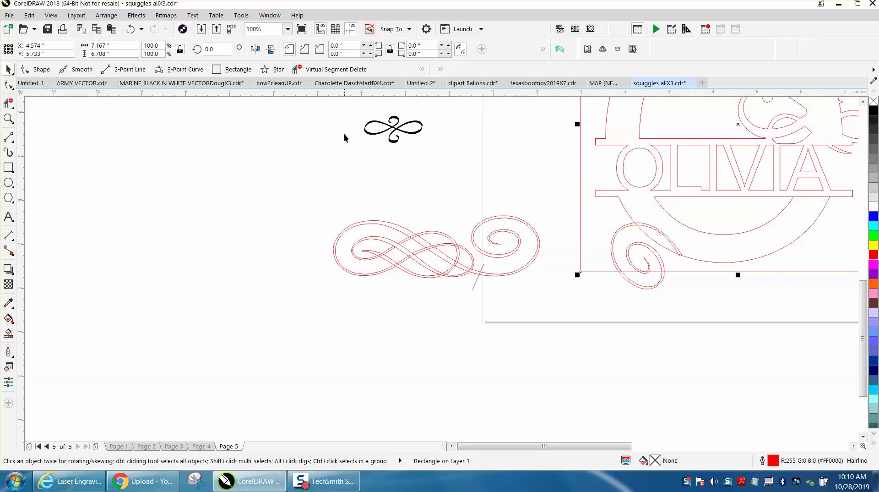
pyautogui.click(344, 133)
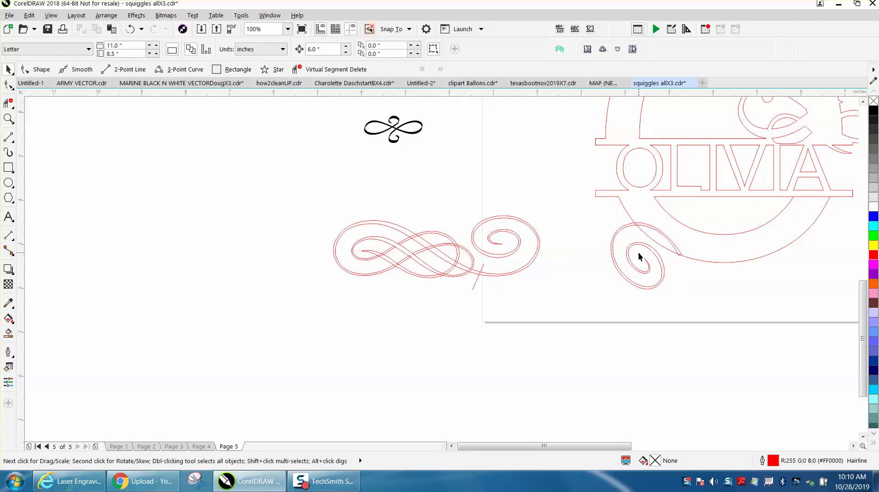
pyautogui.moveTo(636, 249); pyautogui.dragTo(623, 237)
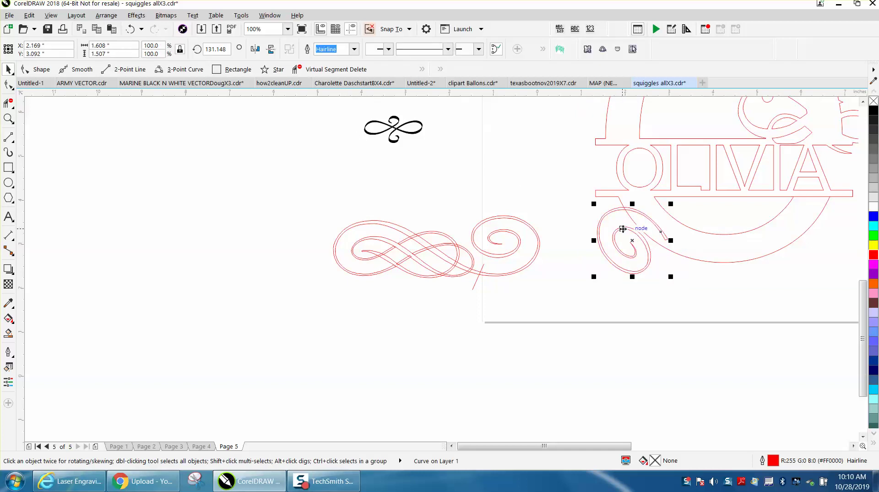
# Trim away the part of the spiral's stem lying inside the large O's outer curve with Virtual Segment Delete.
pyautogui.click(8, 118)
pyautogui.moveTo(567, 171); pyautogui.dragTo(775, 314)
pyautogui.click(8, 104)
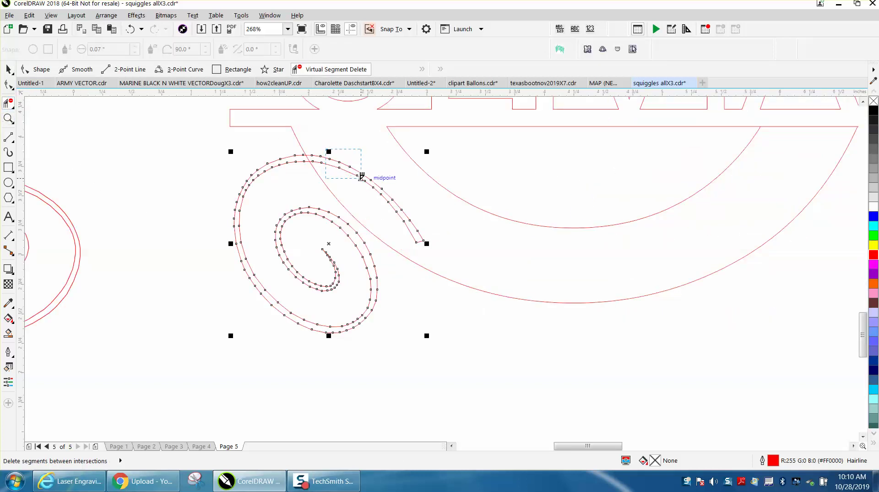
pyautogui.click(316, 158)
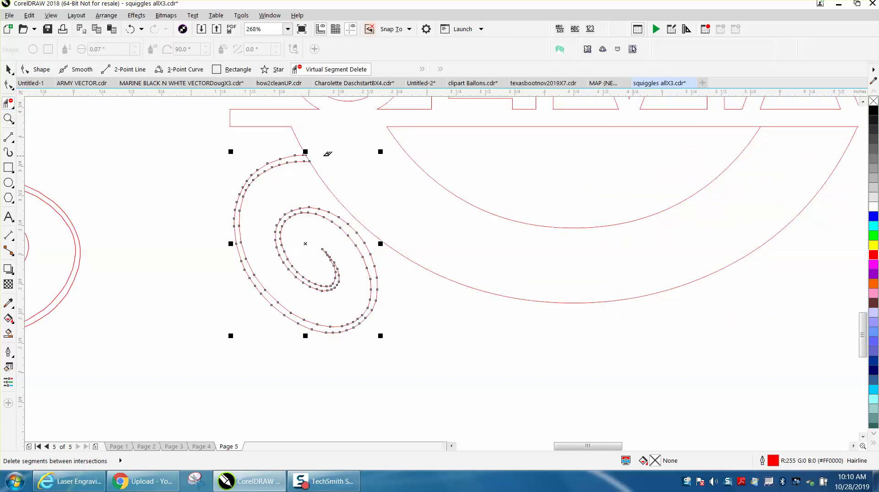
pyautogui.scroll(-2, 371, 166)
pyautogui.scroll(-2, 371, 166)
pyautogui.press('space')
# Fill the large O, bars, name and attached flourishes solid black with no outline using Smart Fill.
pyautogui.scroll(-2, 452, 241)
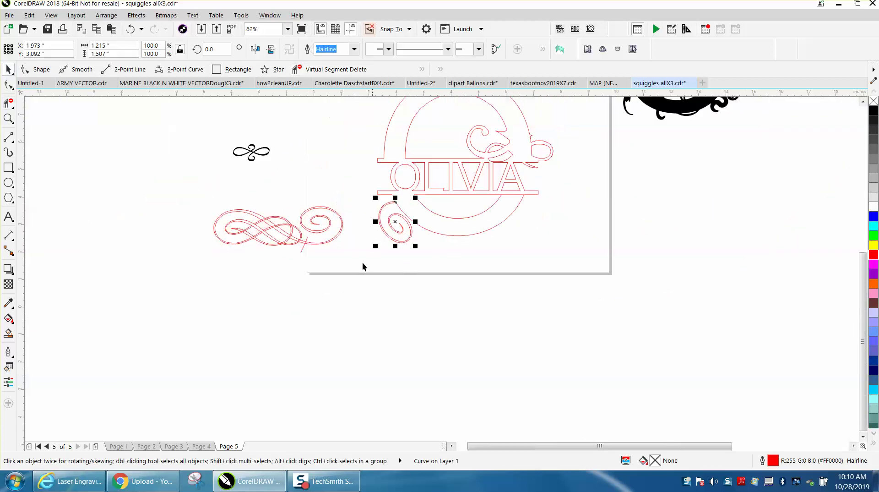
pyautogui.click(8, 333)
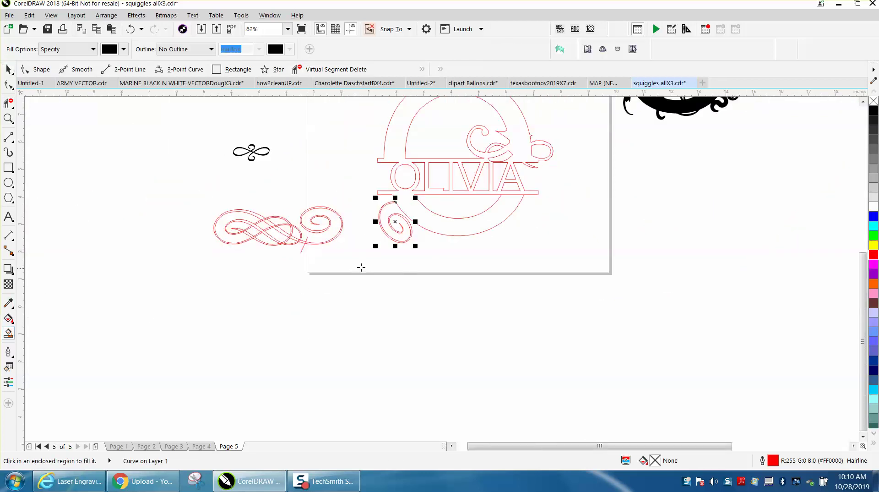
pyautogui.click(451, 227)
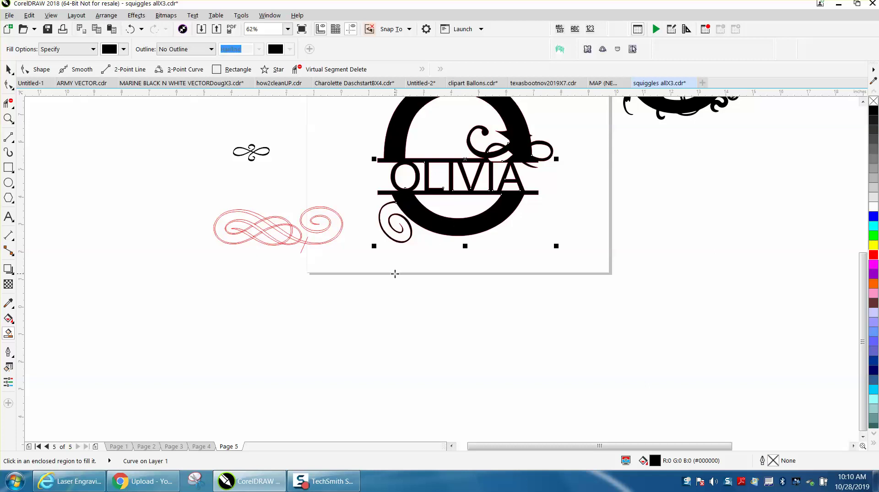
# Examine the CorelDraw File Share group screenshot above the page up close, and compare it in overview with the monograms.
pyautogui.scroll(-1, 395, 273)
pyautogui.scroll(-1, 342, 251)
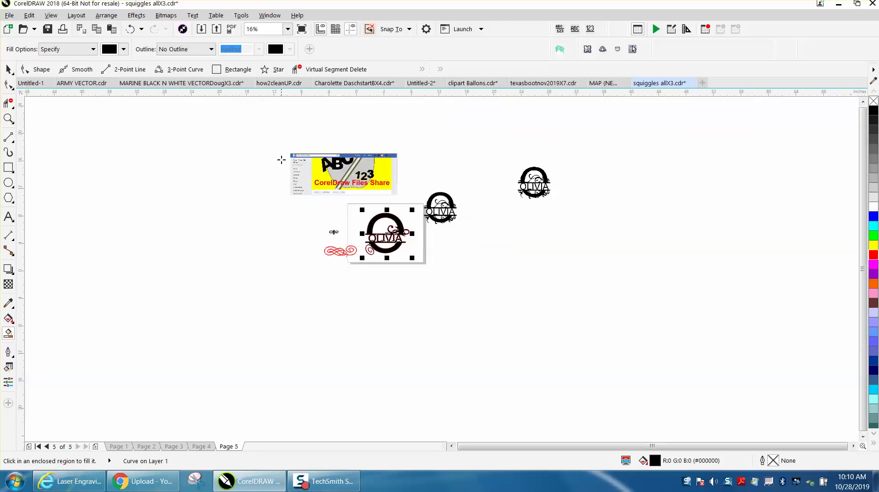
pyautogui.click(8, 118)
pyautogui.moveTo(289, 149); pyautogui.dragTo(359, 169)
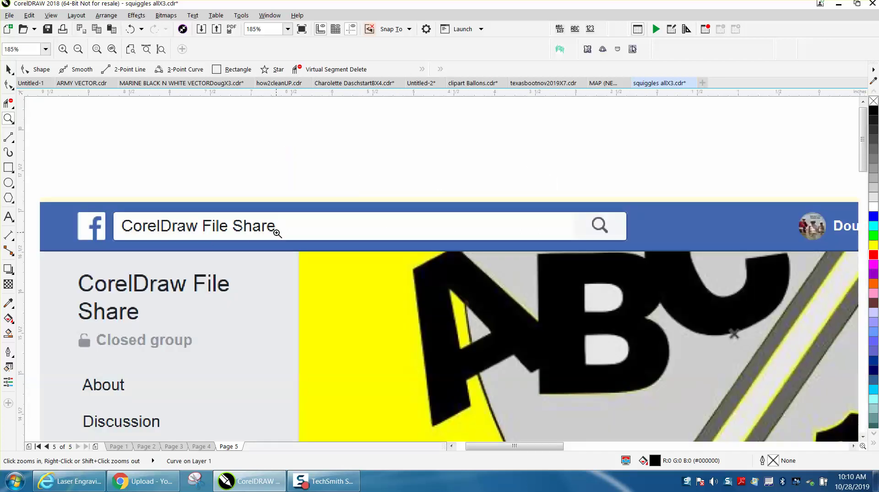
pyautogui.scroll(-1, 277, 233)
pyautogui.scroll(-1, 259, 233)
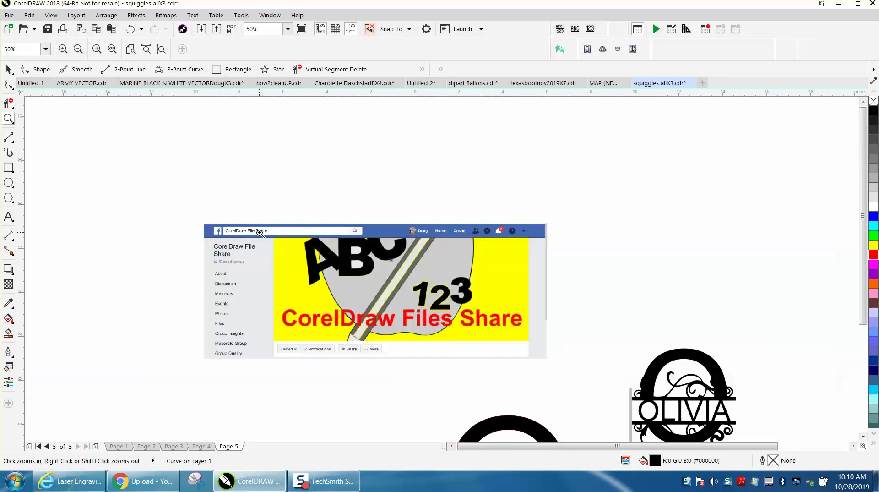
pyautogui.scroll(4, 277, 245)
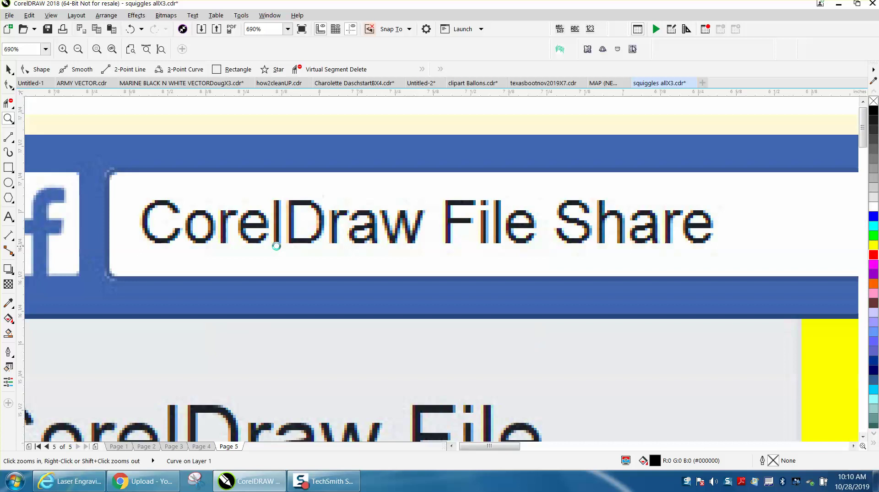
pyautogui.scroll(-2, 275, 247)
pyautogui.scroll(-2, 275, 247)
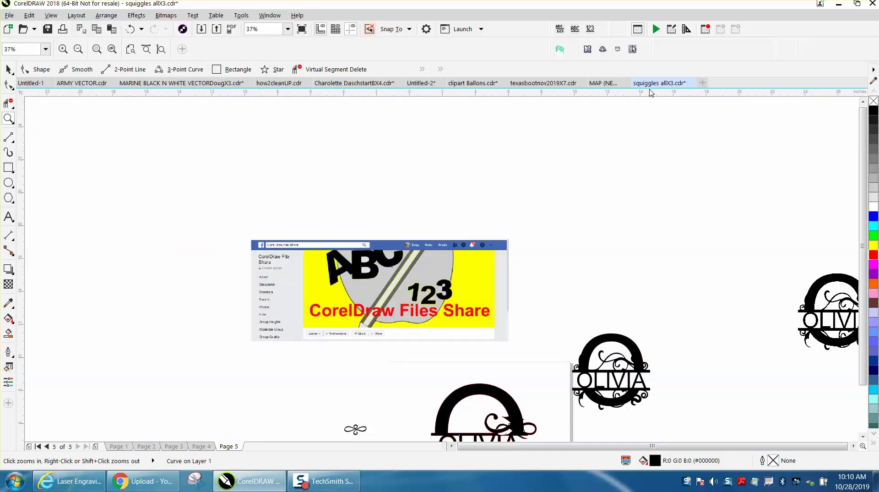
pyautogui.rightClick(460, 148)
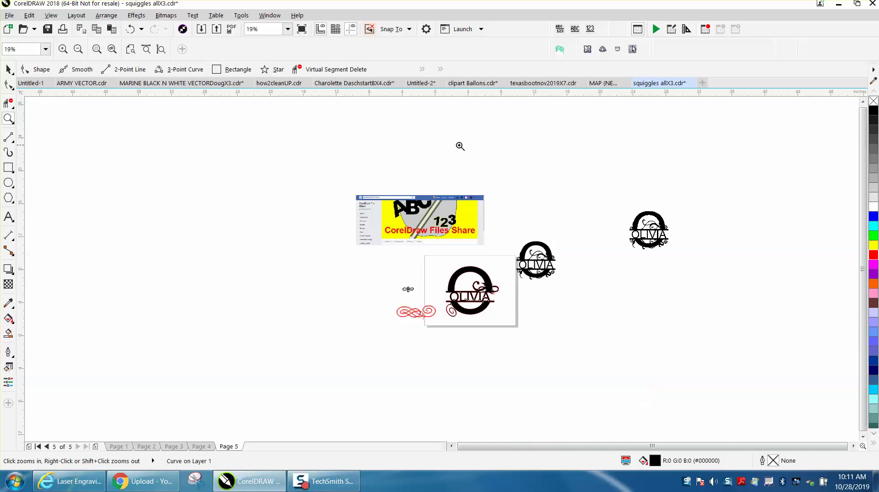